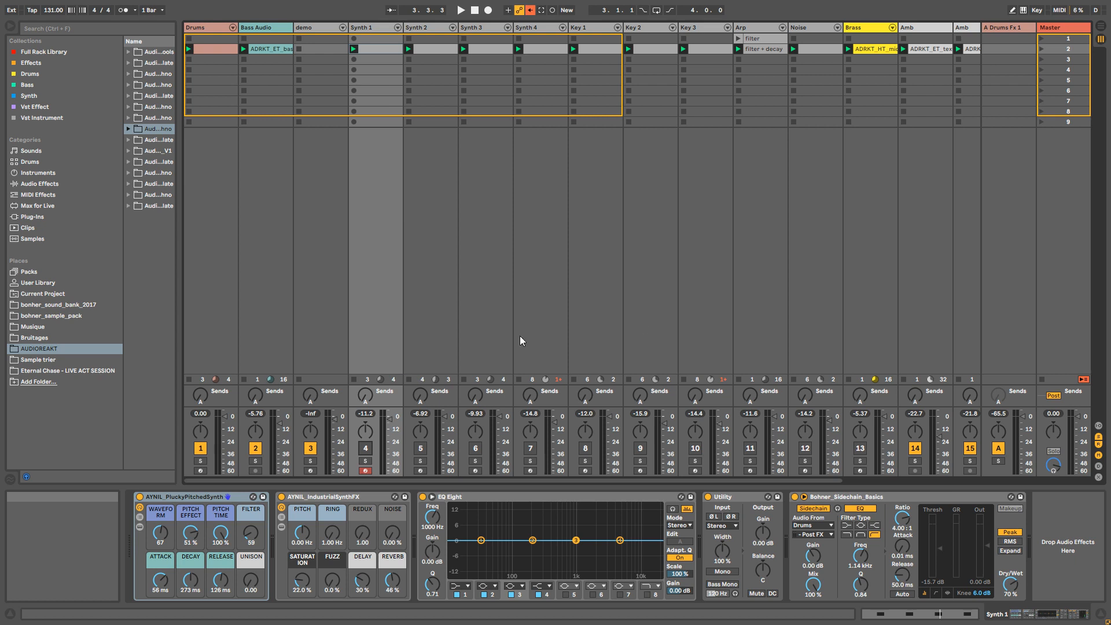
Play the set and audition the melodic tracks one at a time, from Synth 1 through the Key tracks
key("space")
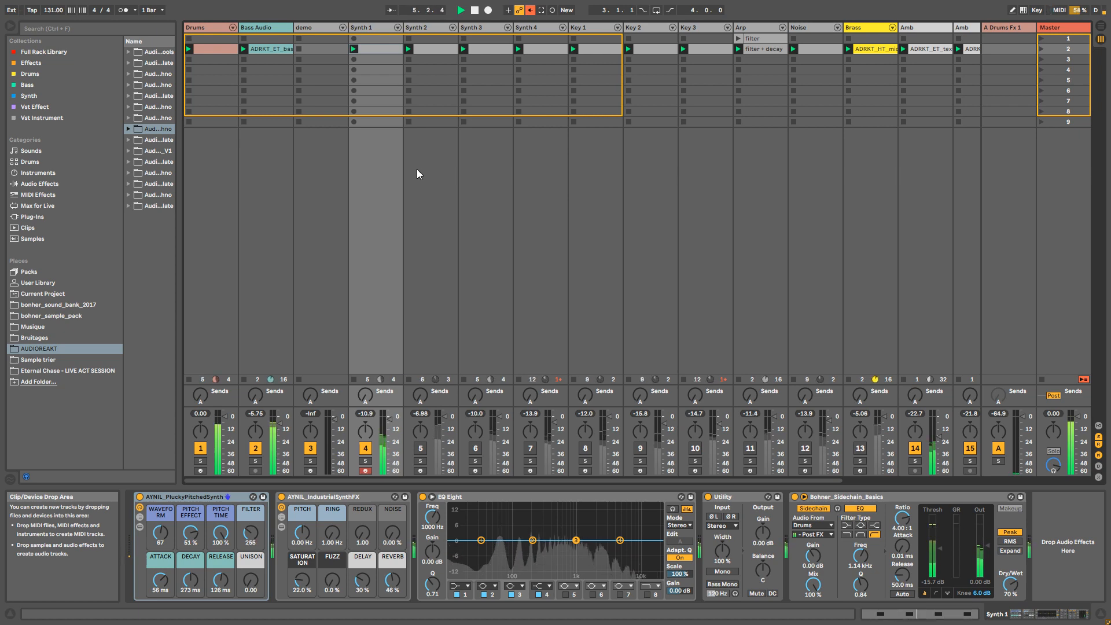
left_click(416, 169)
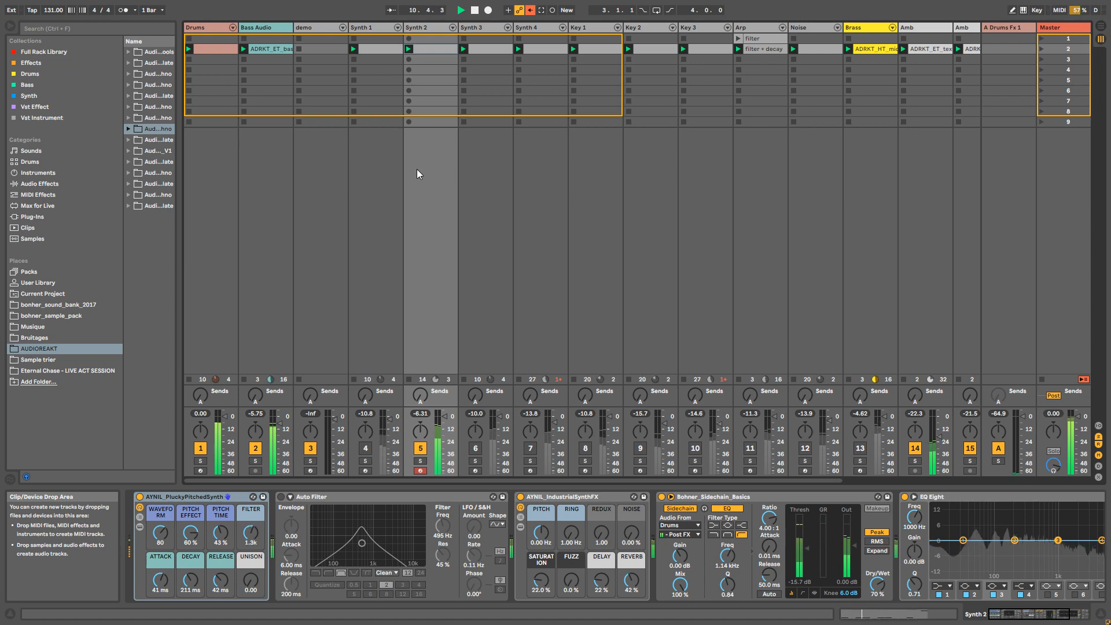
key("Right")
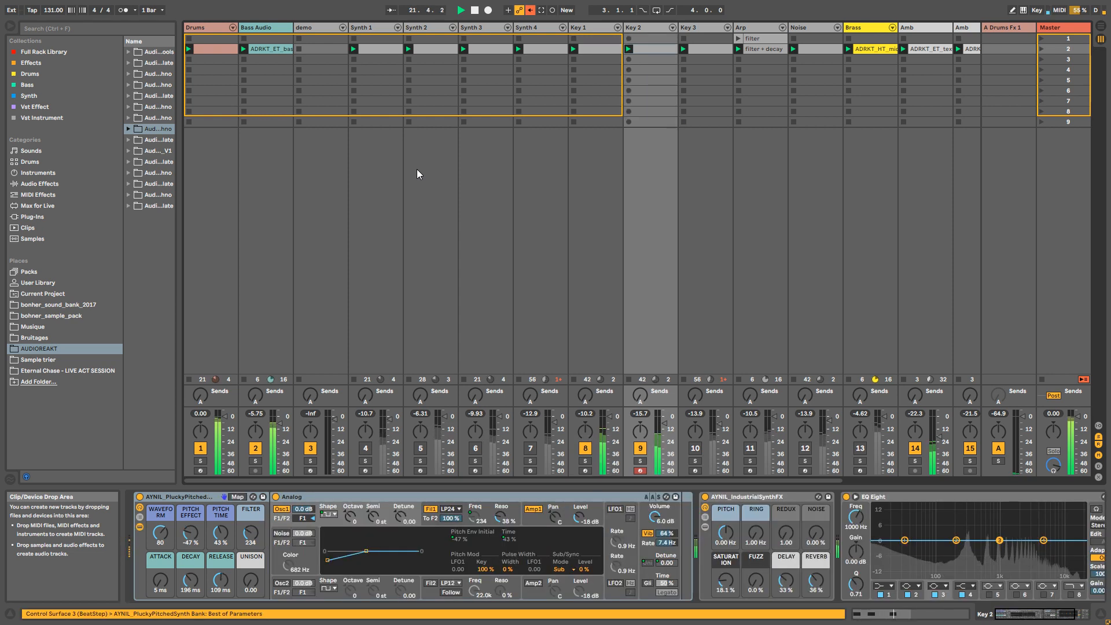
left_click(585, 448)
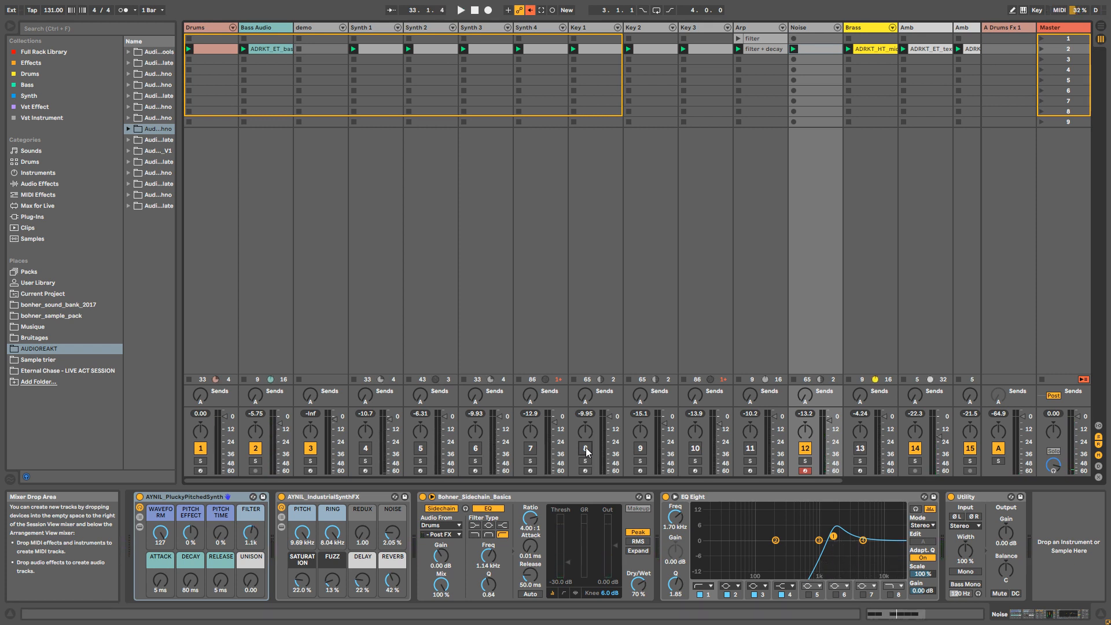
Solo the Noise track and play it to hear its sound alone, and turn its solo off again
left_click(805, 461)
key("space")
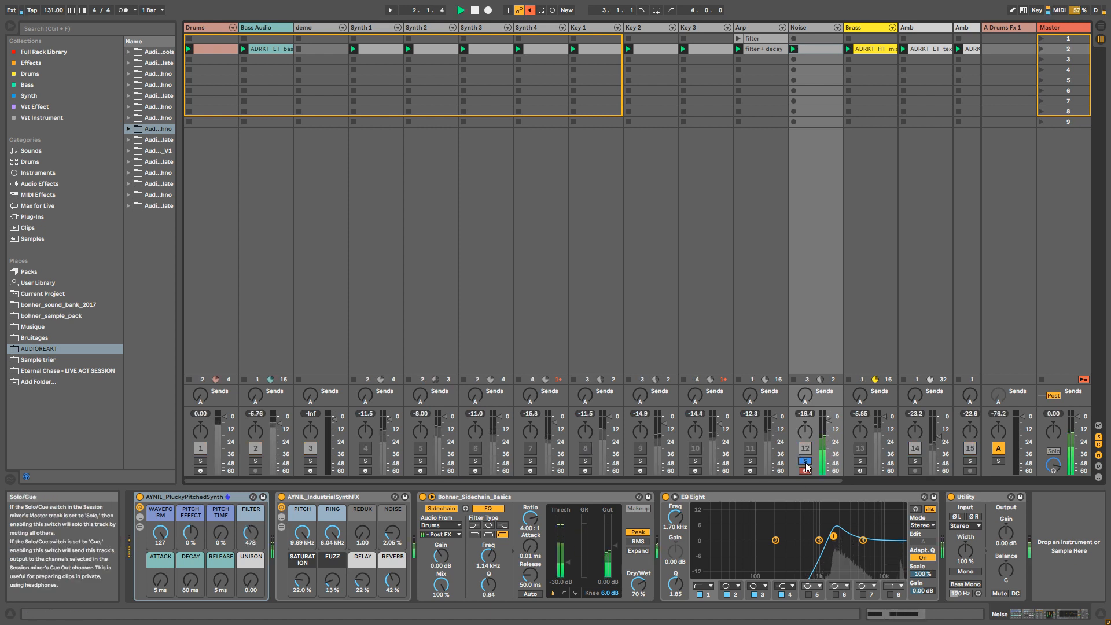
left_click(806, 463)
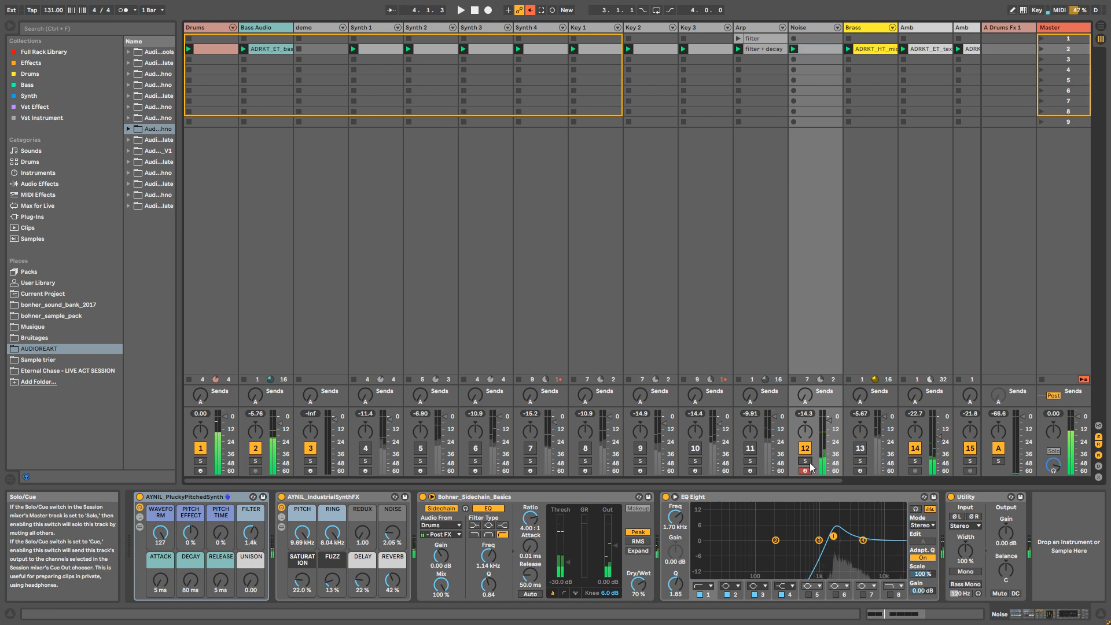
Activate and arm the Brass track, audition it in solo, and stop playback and turn the solo off
left_click(859, 448)
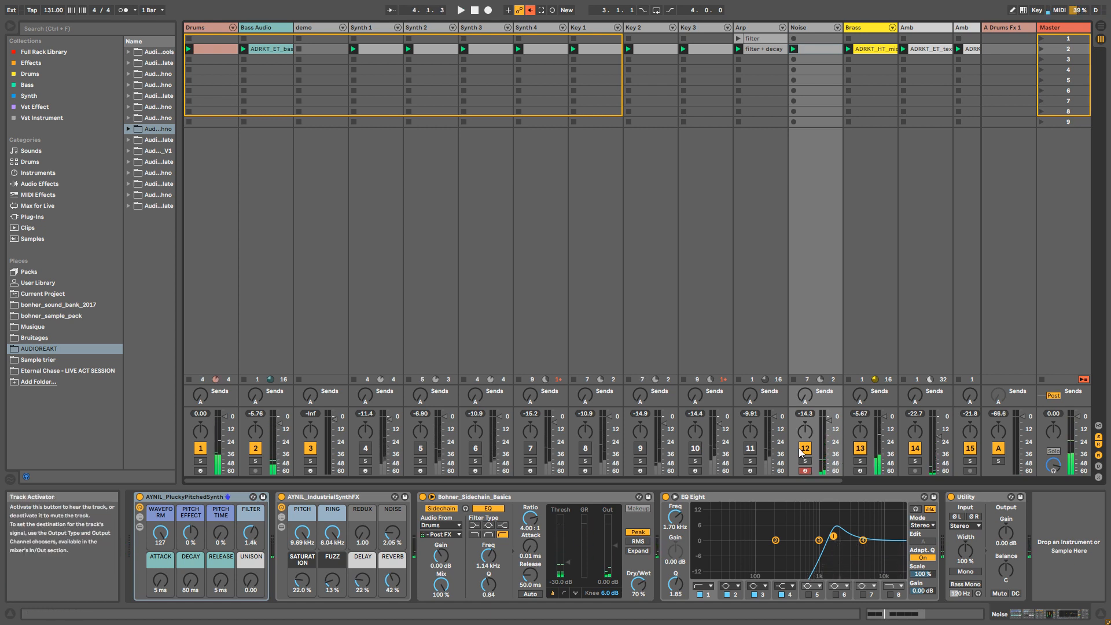
left_click(859, 470)
left_click(860, 461)
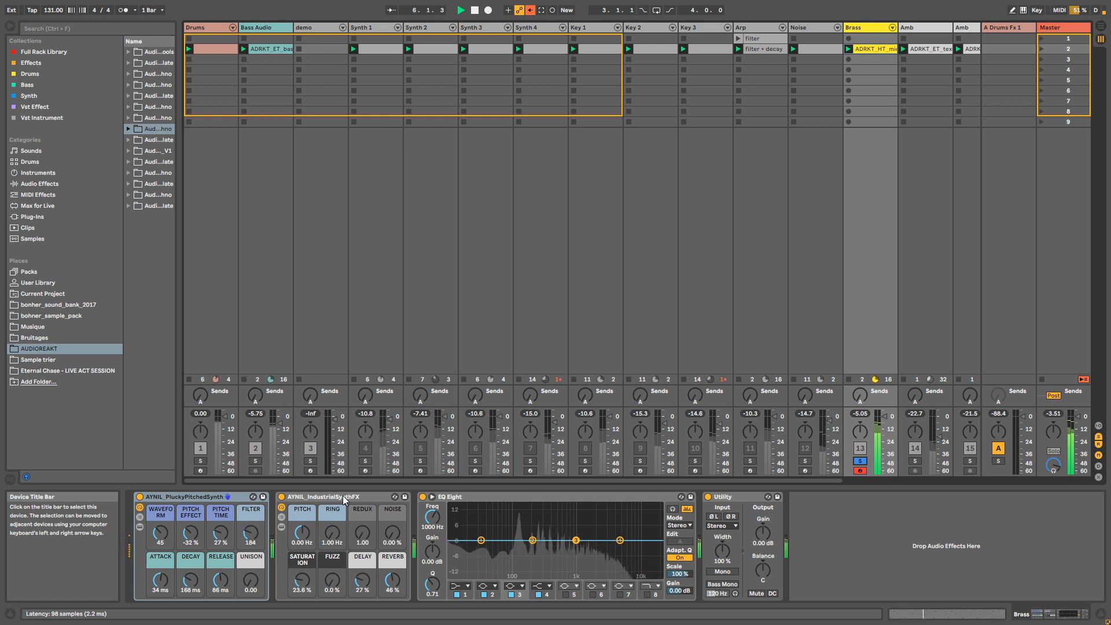
key("space")
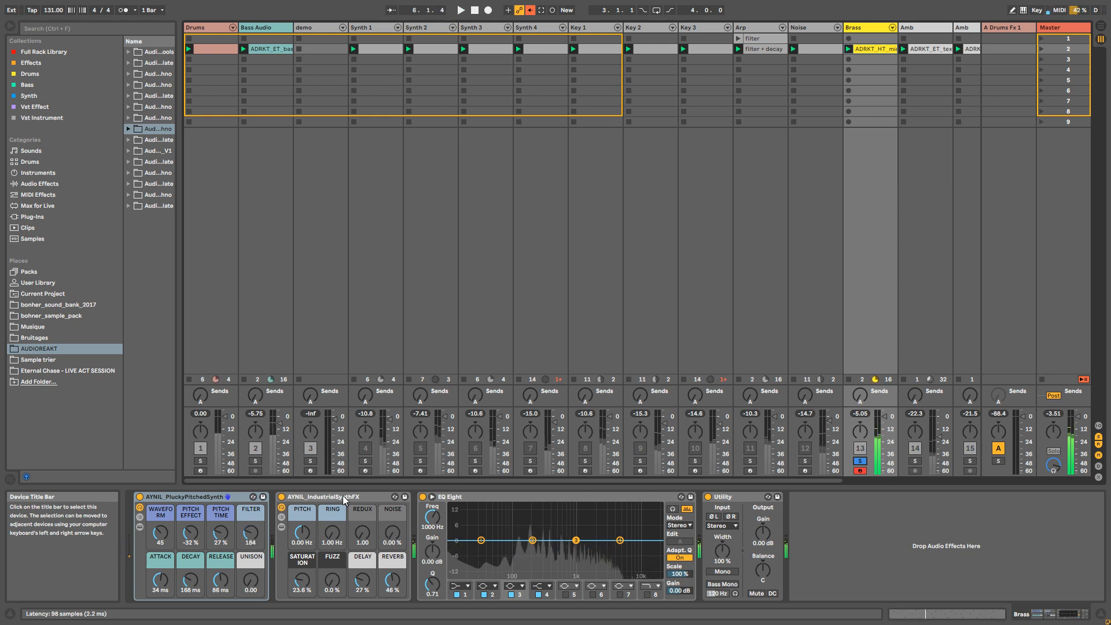
left_click(859, 462)
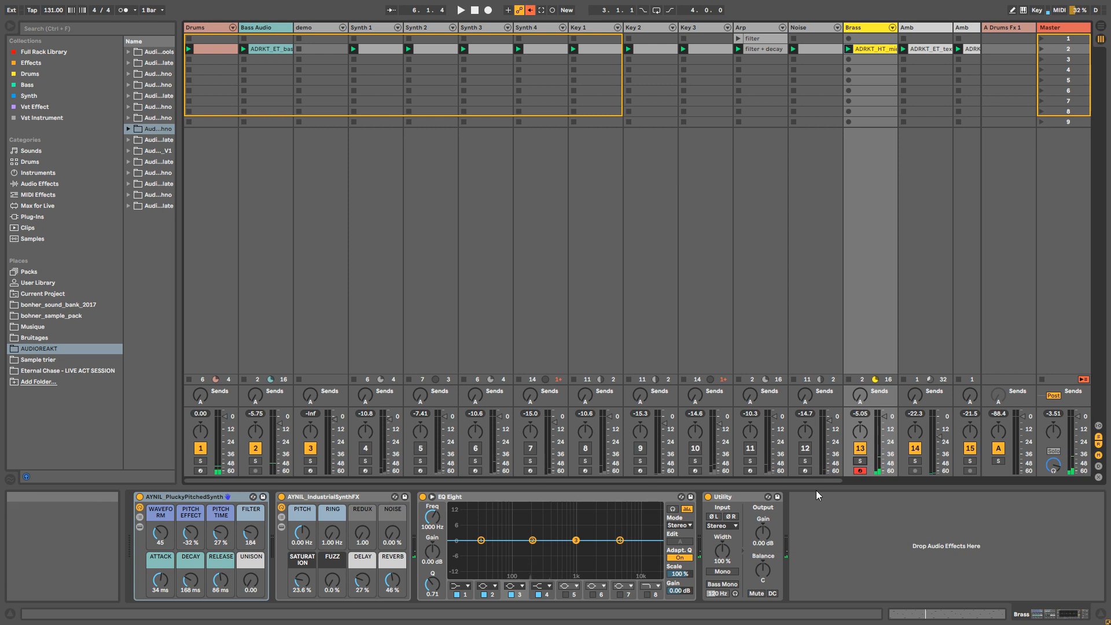
Arm the demo track and compare its sound with the AYNIL_IndustrialSynthFX rack bypassed and enabled
left_click(261, 28)
left_click(313, 27)
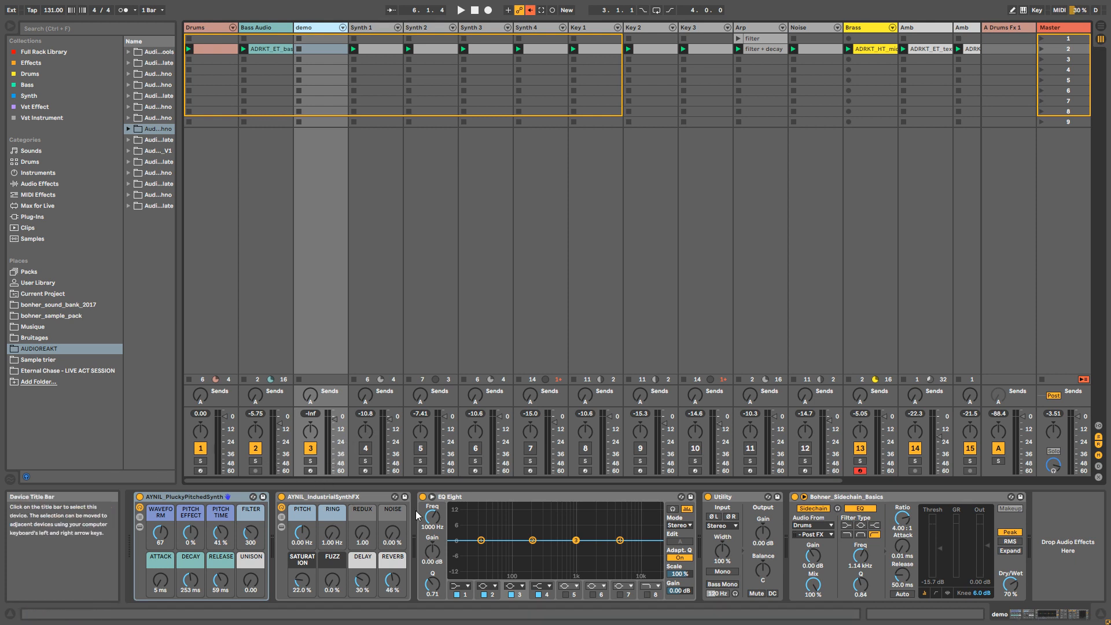
left_click(328, 498)
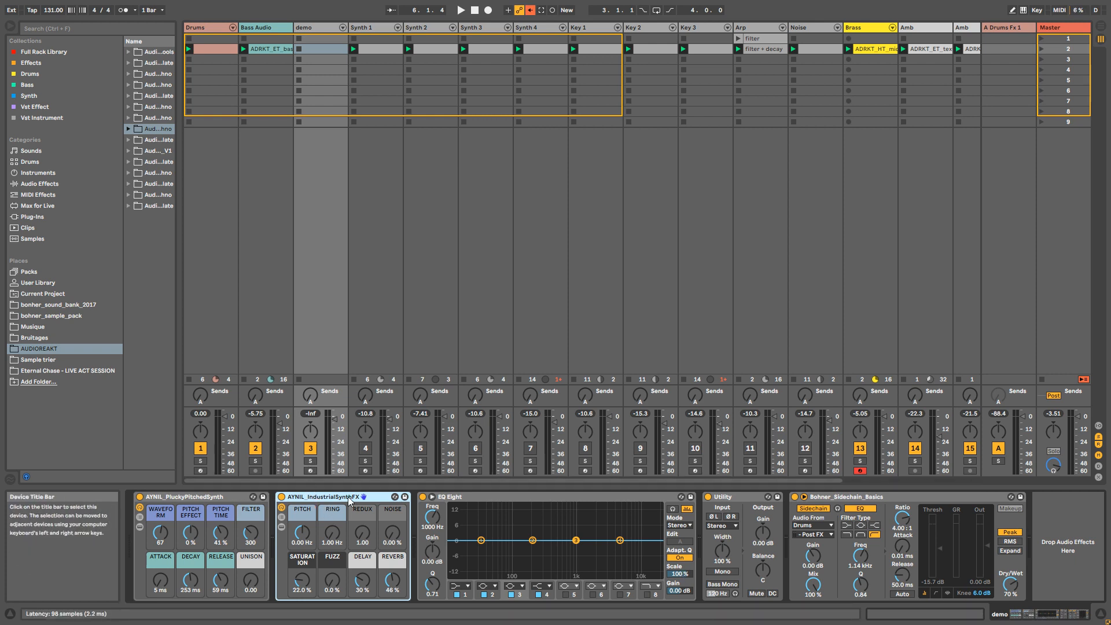
left_click(310, 470)
left_click(281, 497)
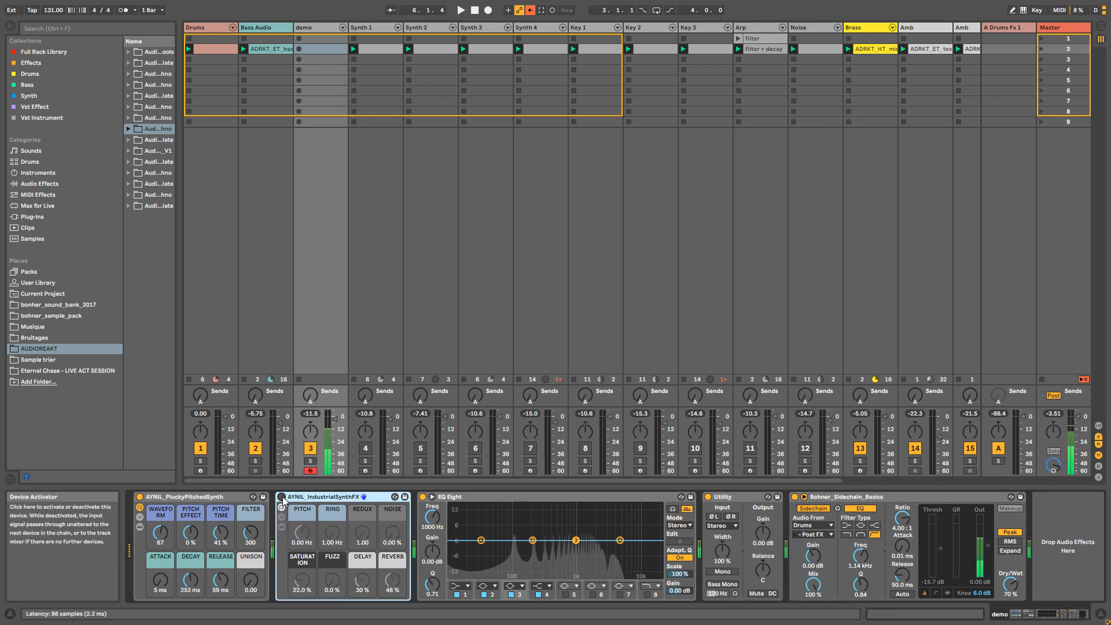
left_click(282, 497)
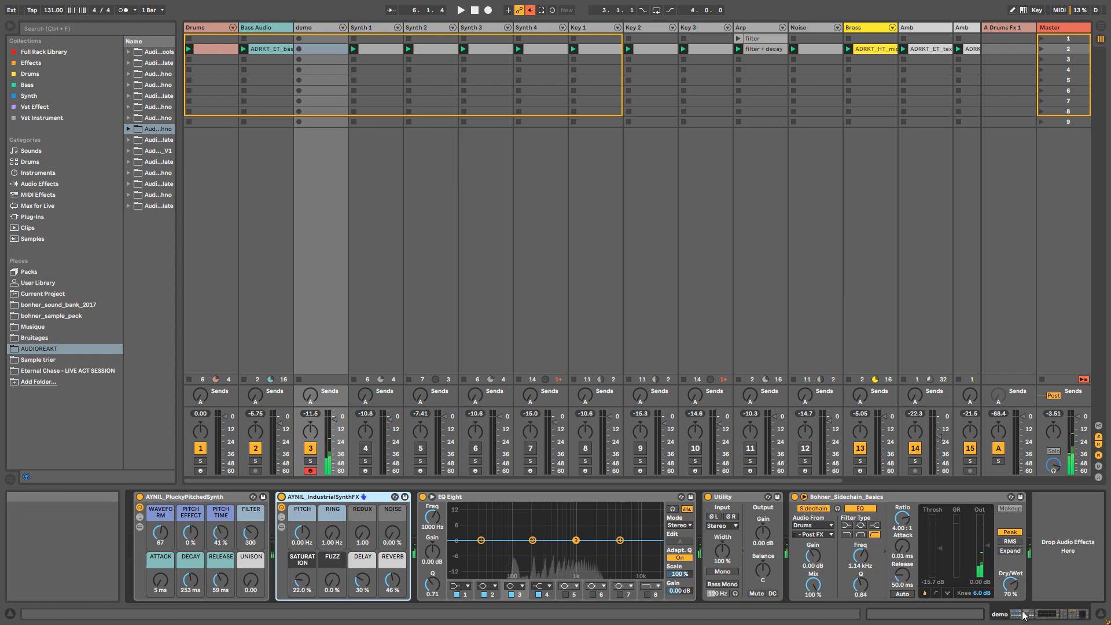
Reveal the Analog device inside the AYNIL_PluckyPitchedSynth rack and examine its Amp 1 envelope and oscillator 1 settings
left_click(139, 528)
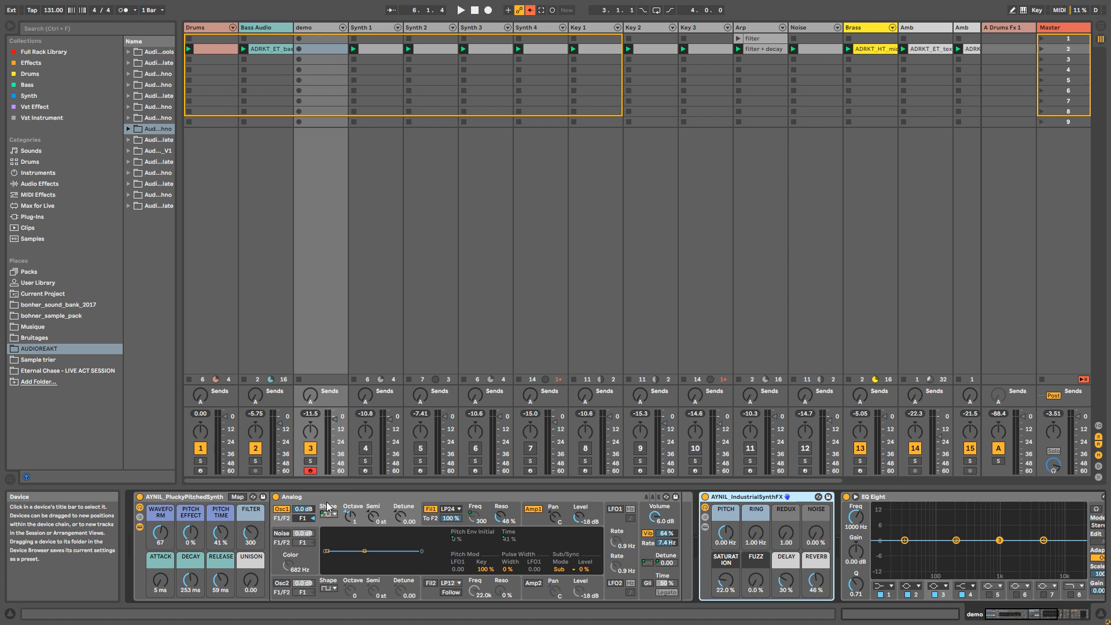
left_click(533, 517)
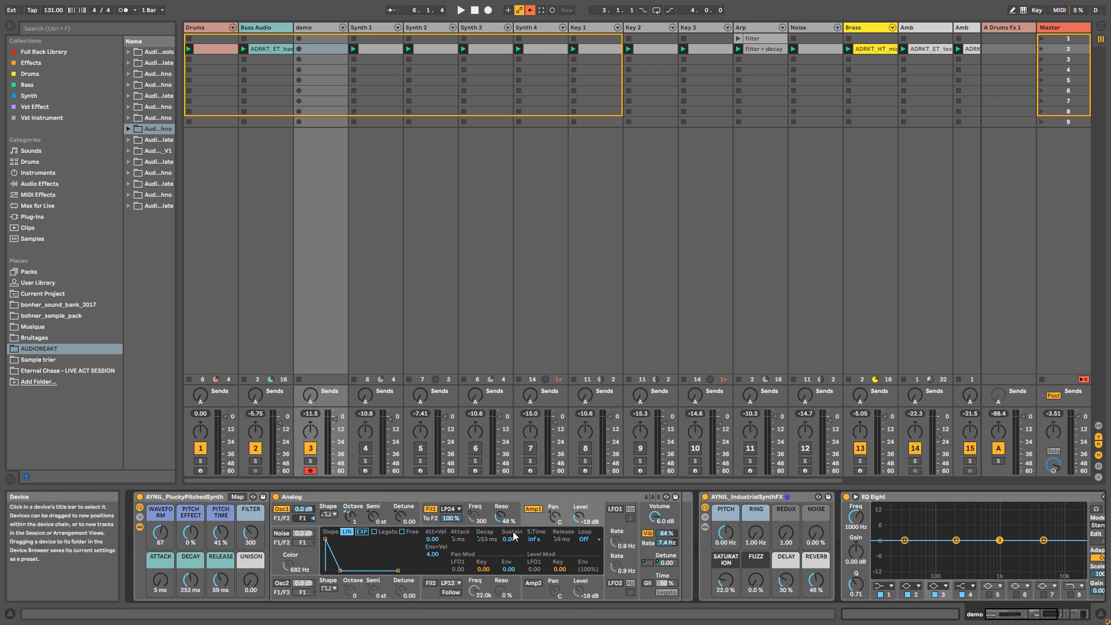
left_click(494, 546)
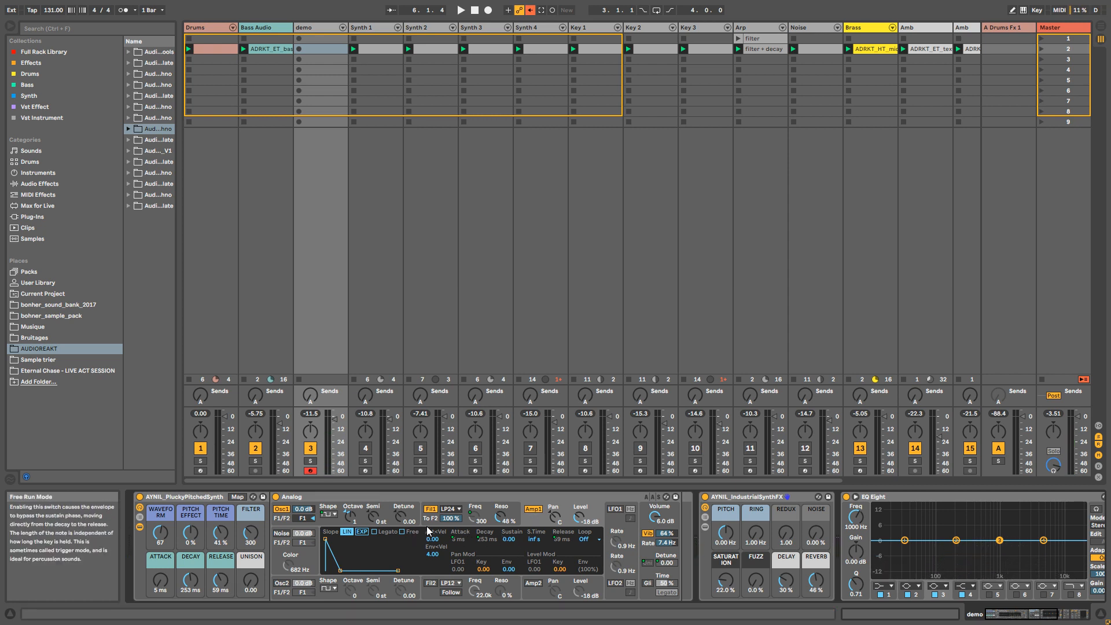
left_click(337, 522)
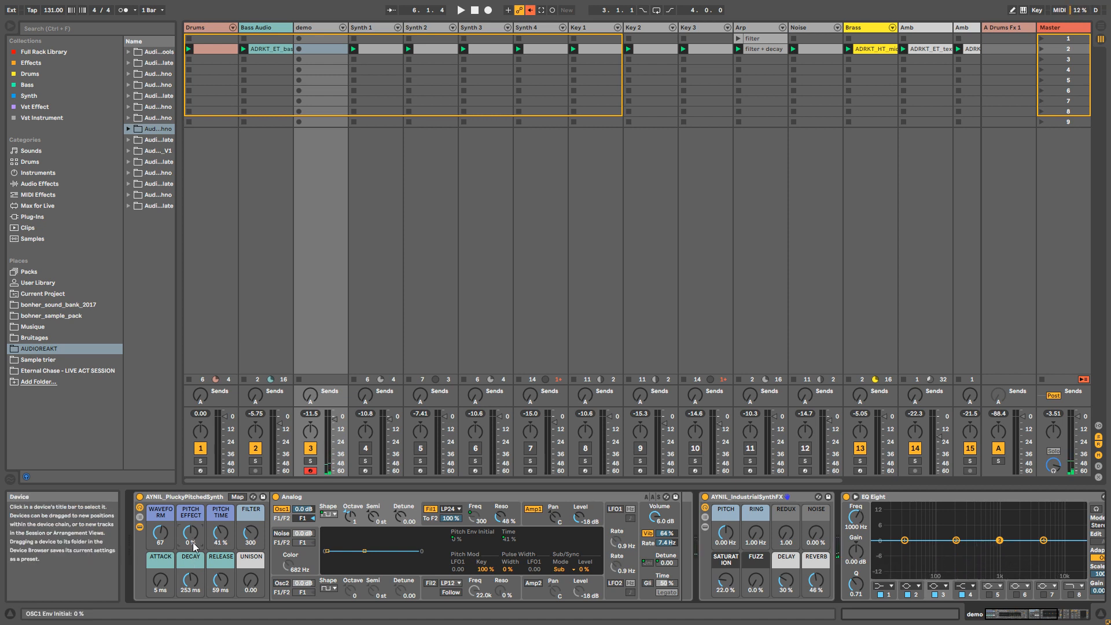
Try different pitch envelope amounts and times on the demo synth, settling on Pitch Effect 37 % and Pitch Time 22 %
left_click_drag(190, 534, 190, 551)
left_click_drag(185, 535, 185, 489)
left_click_drag(223, 547, 222, 535)
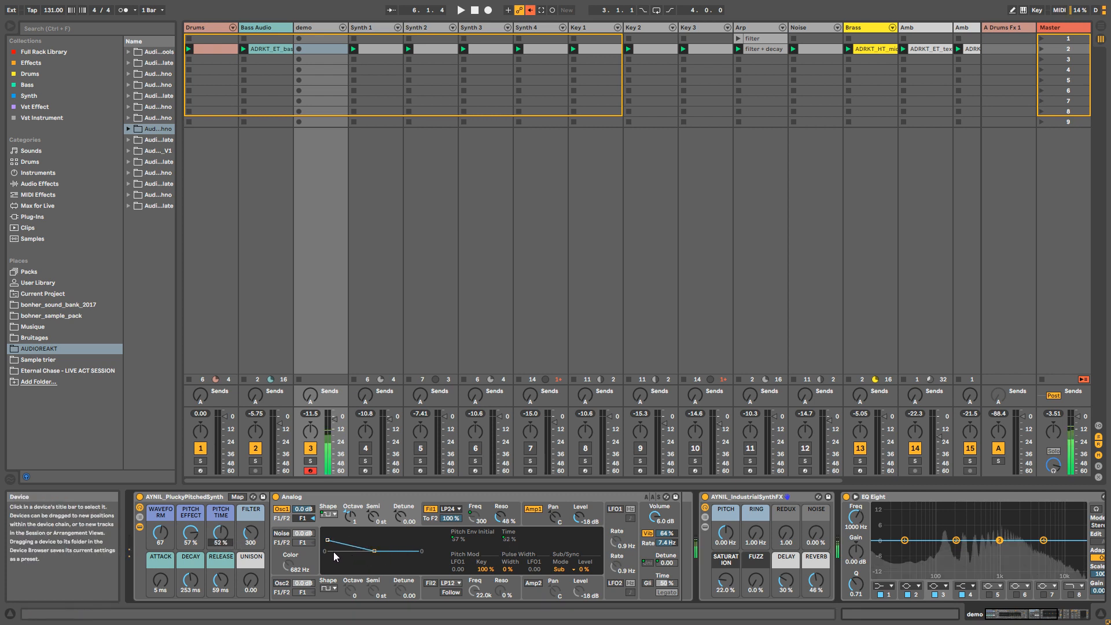
mouse_move(199, 538)
left_mouse_down()
mouse_move(195, 554)
mouse_move(193, 537)
left_mouse_up()
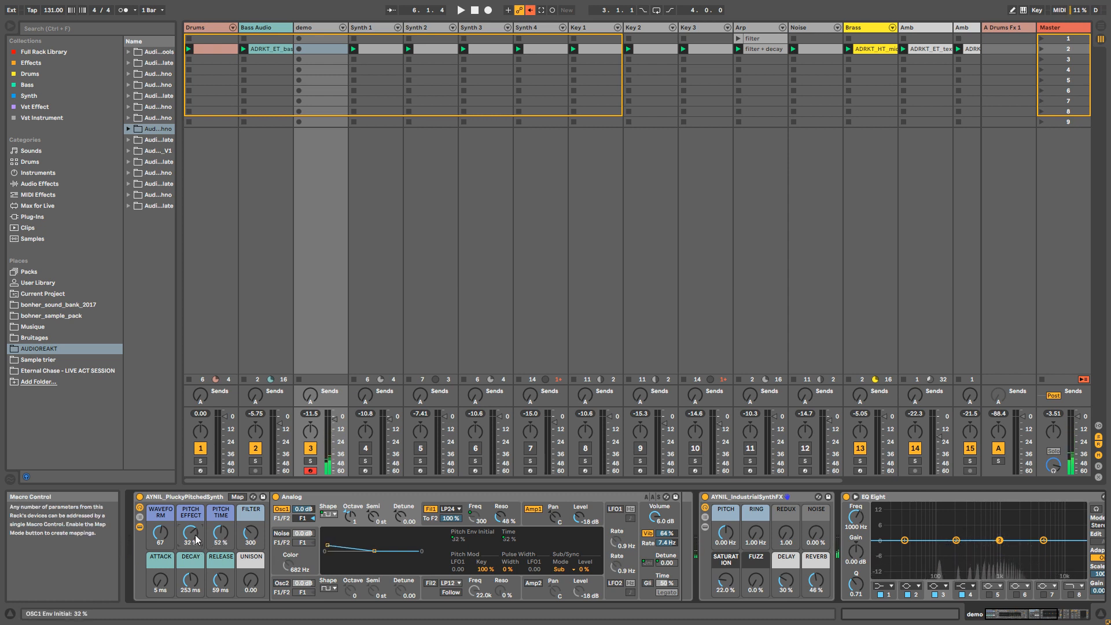
left_click_drag(195, 539, 196, 530)
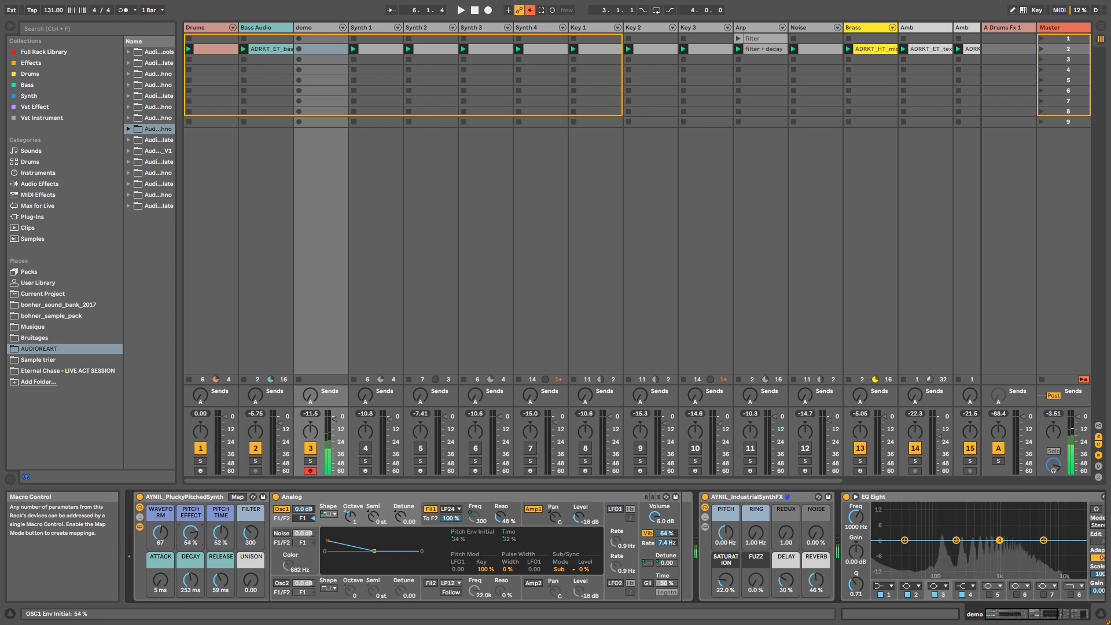
left_click_drag(190, 532, 190, 523)
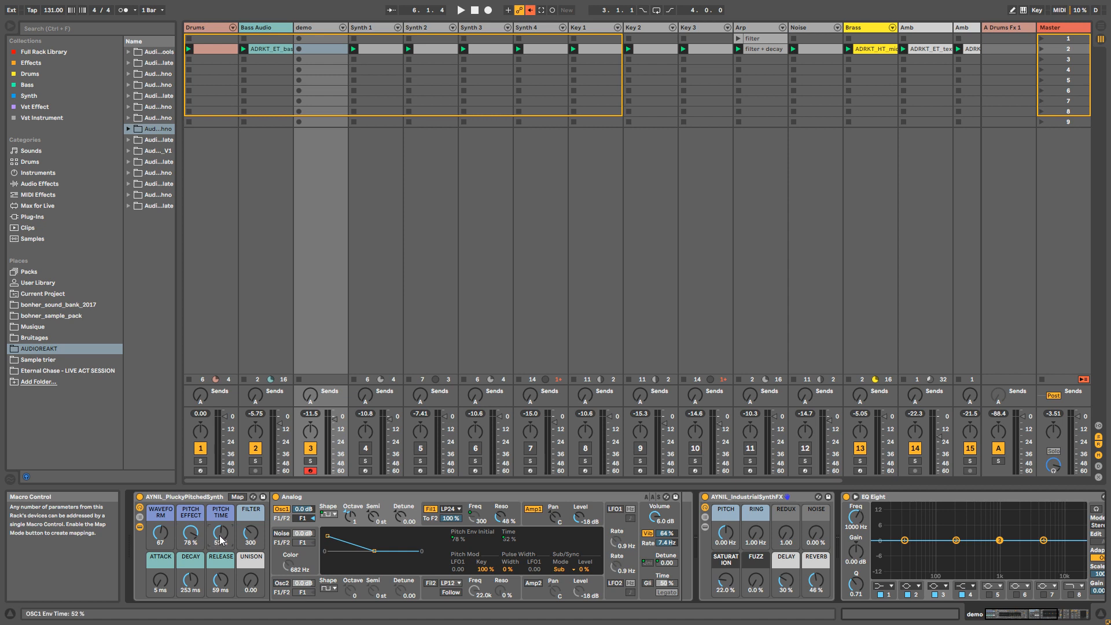
left_click_drag(220, 539, 219, 567)
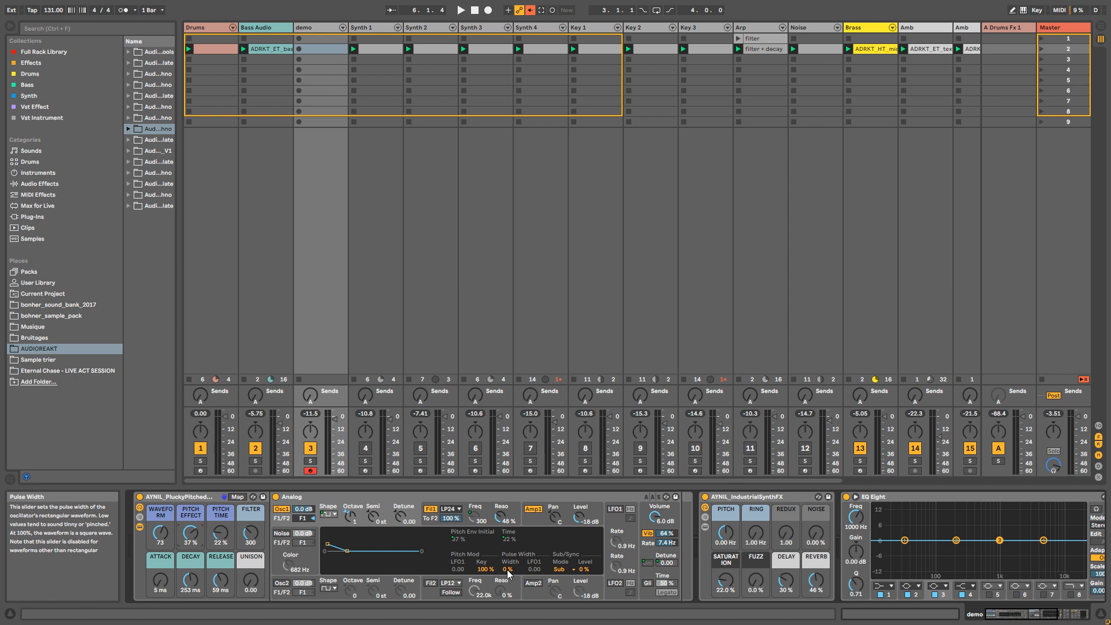
Set oscillator 1's pulse width to 100 %, and try the Sync mode before returning it to Sub
left_click_drag(507, 573, 508, 515)
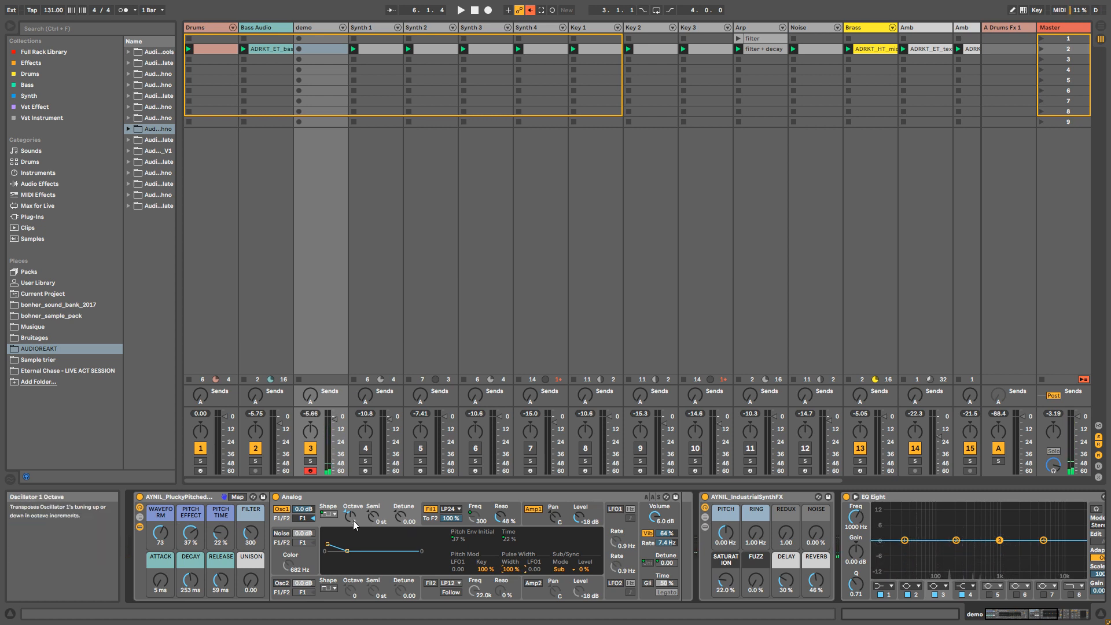
left_click(560, 568)
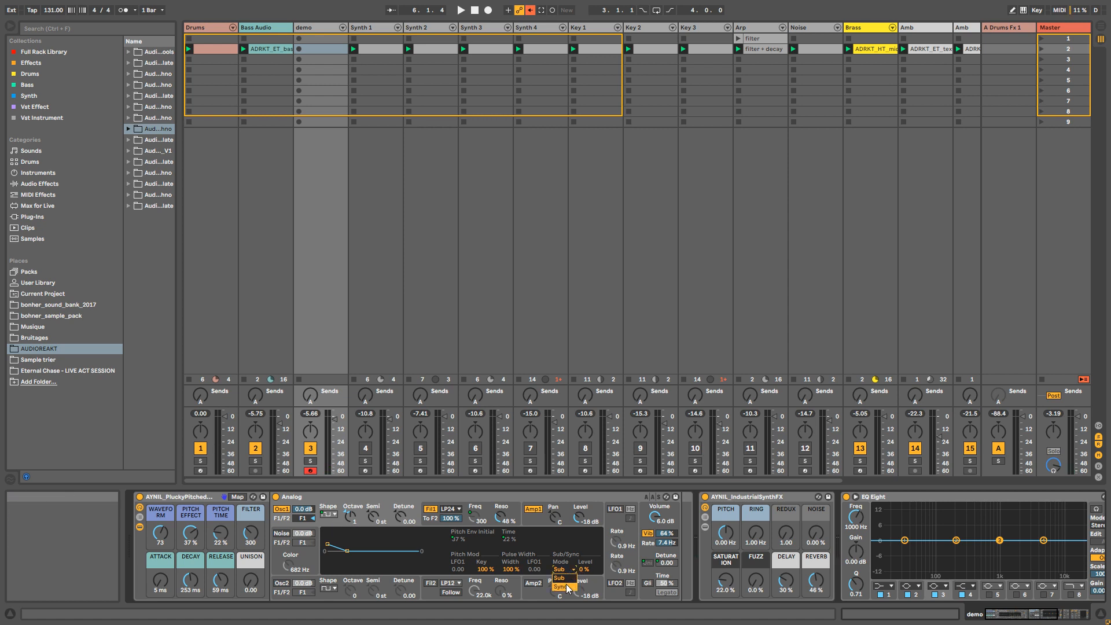
left_click(566, 585)
left_click(562, 569)
left_click(563, 577)
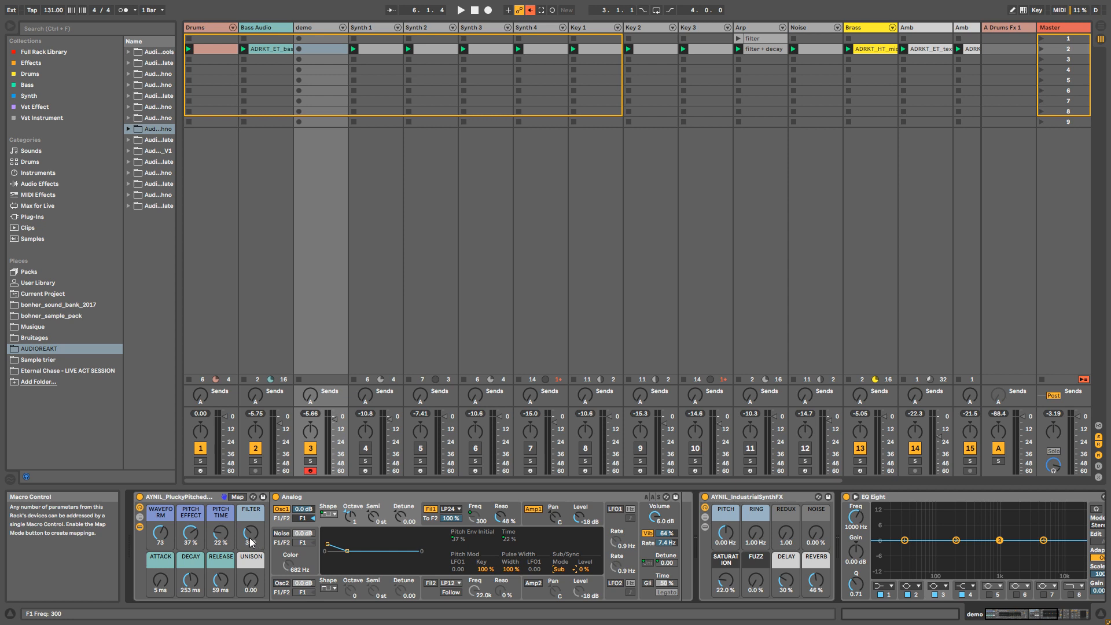
Display the Filter 1 settings in Analog, and set the filter cutoff to 1.5k and the resonance to 29 %
left_click(426, 519)
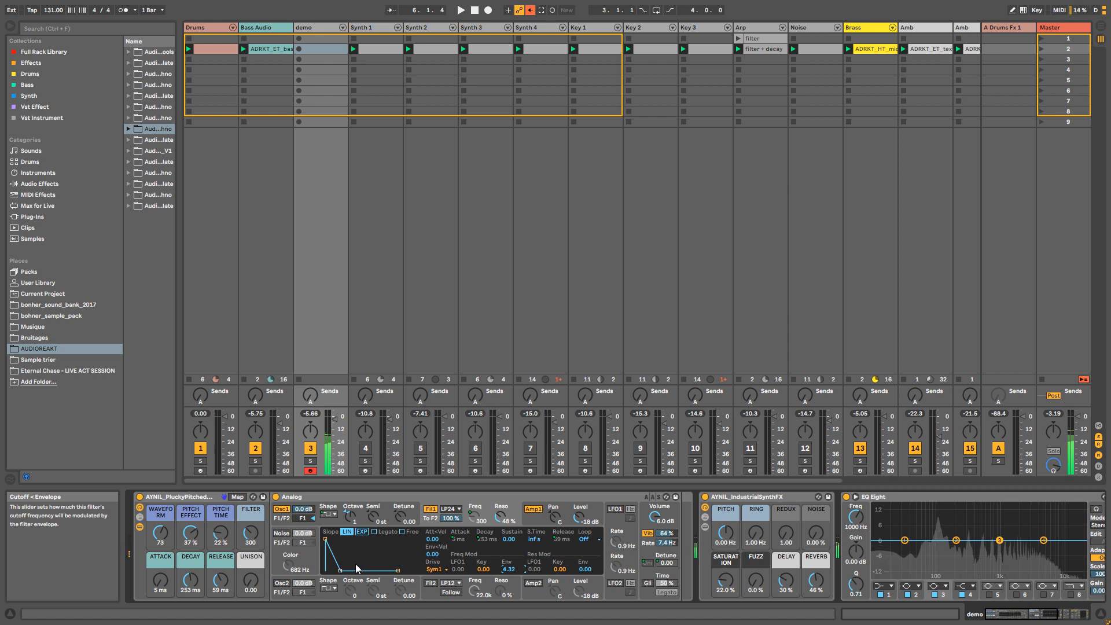
left_click_drag(250, 532, 250, 515)
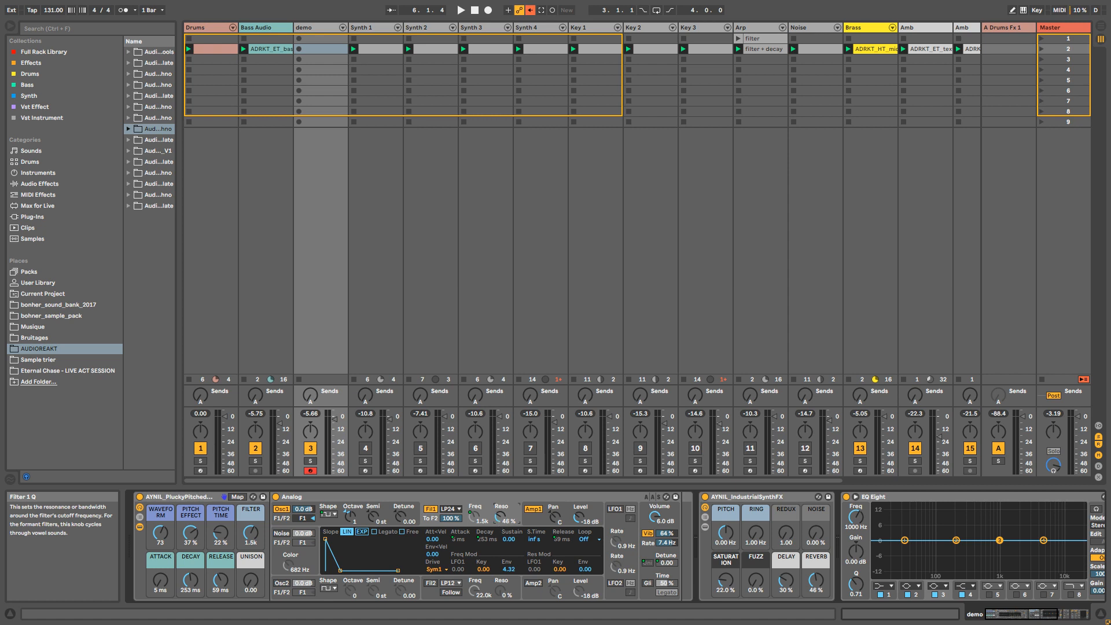
left_click_drag(501, 516, 501, 542)
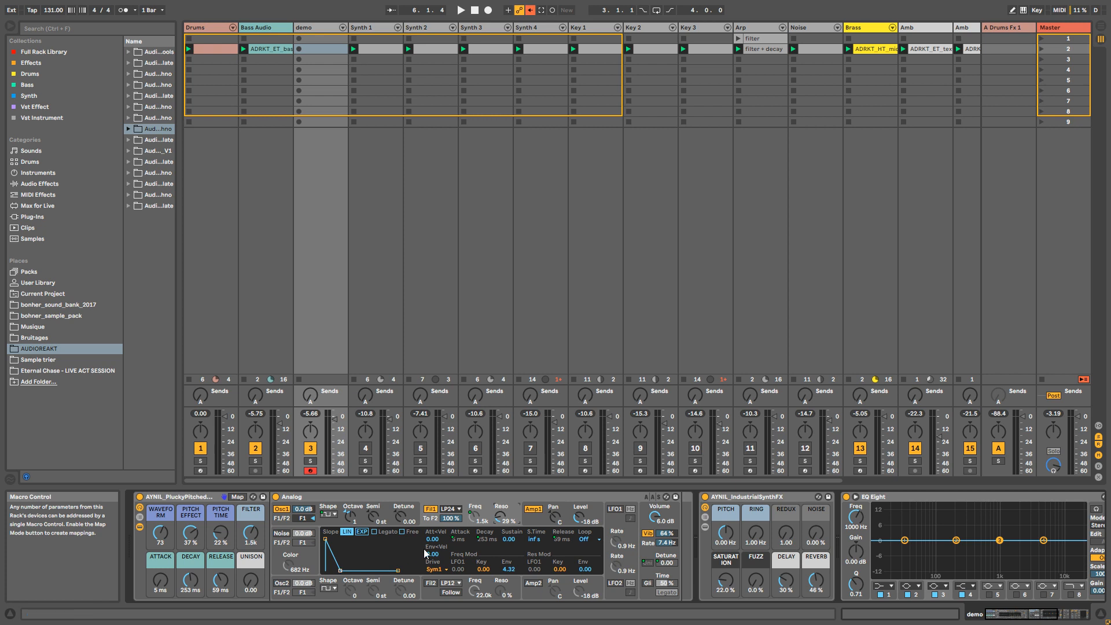
Display the Amp 1 envelope, set Attack to 50 ms and Release to 95 ms, and lower the Waveform macro to 35
left_click(531, 523)
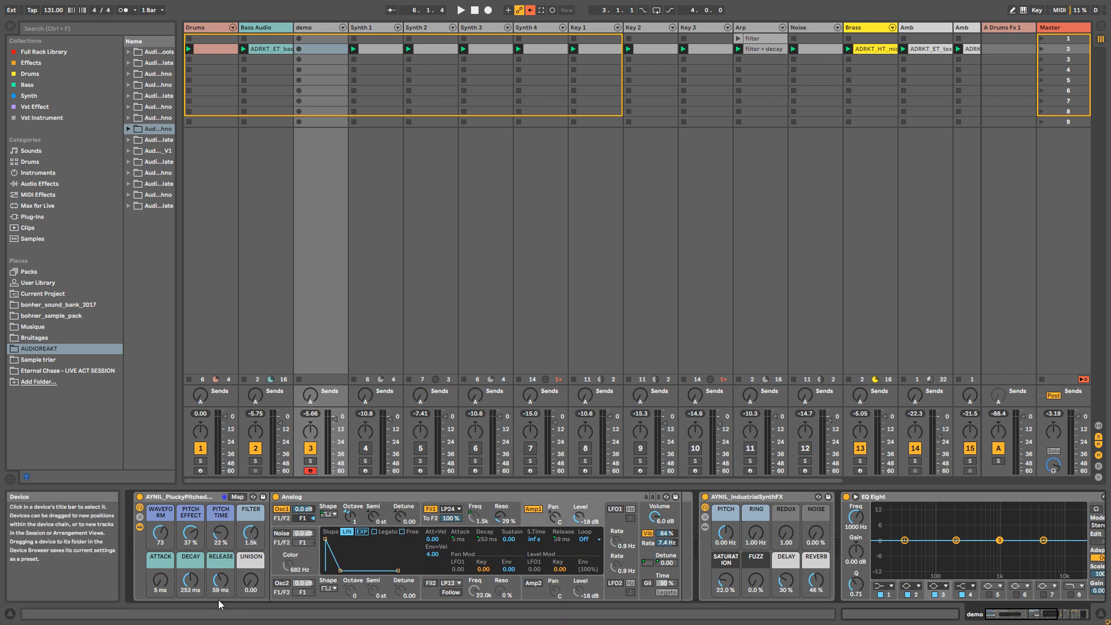
left_click_drag(160, 579, 221, 569)
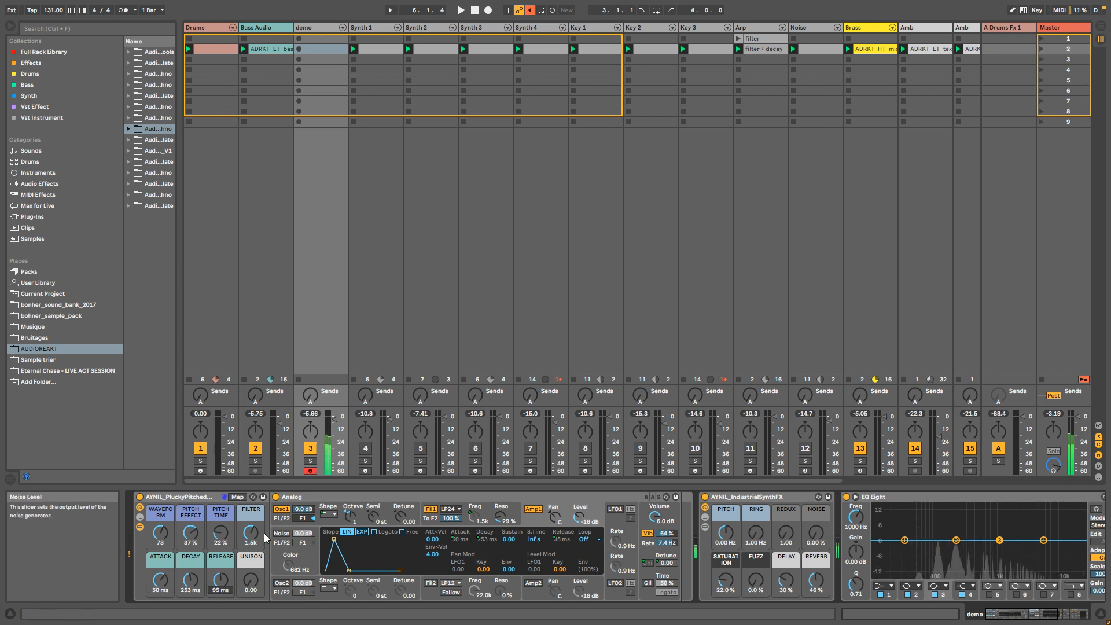
left_click_drag(161, 533, 160, 554)
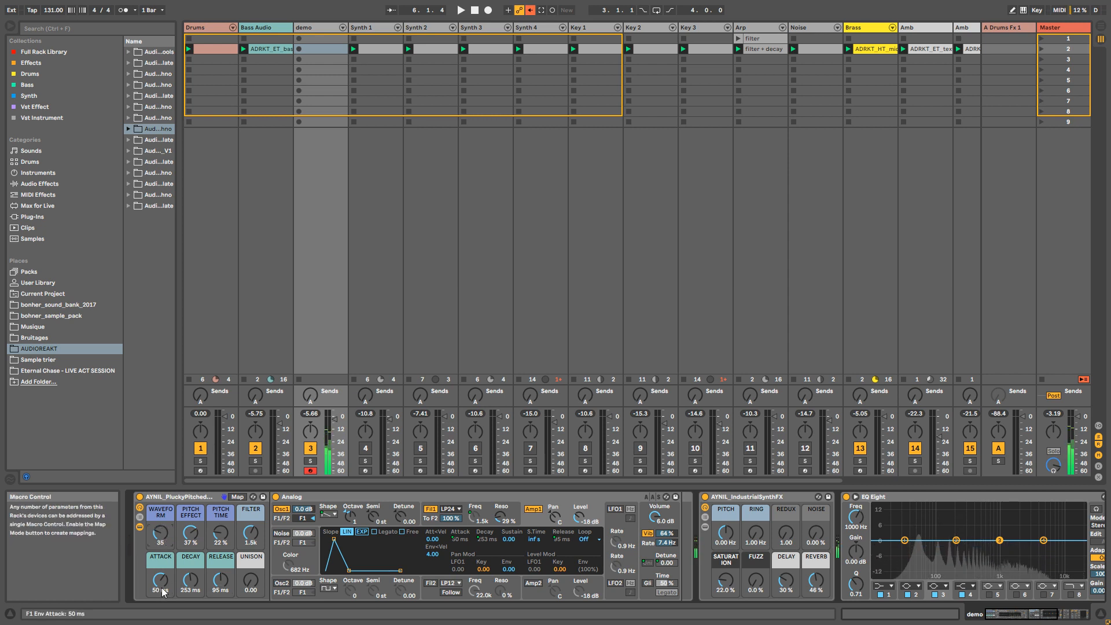
Reshape the envelope for a plucky sound with Attack at 5 ms, Decay at 166 ms and Release at 138 ms
mouse_move(161, 588)
left_mouse_down()
mouse_move(162, 599)
mouse_move(166, 583)
left_mouse_up()
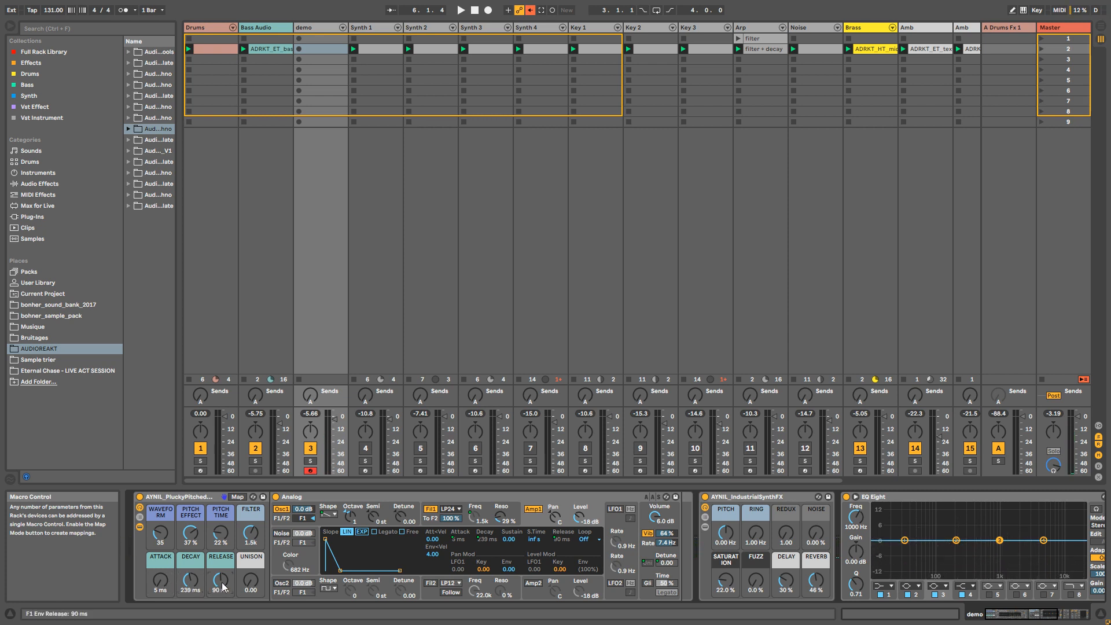
left_click_drag(220, 584, 189, 591)
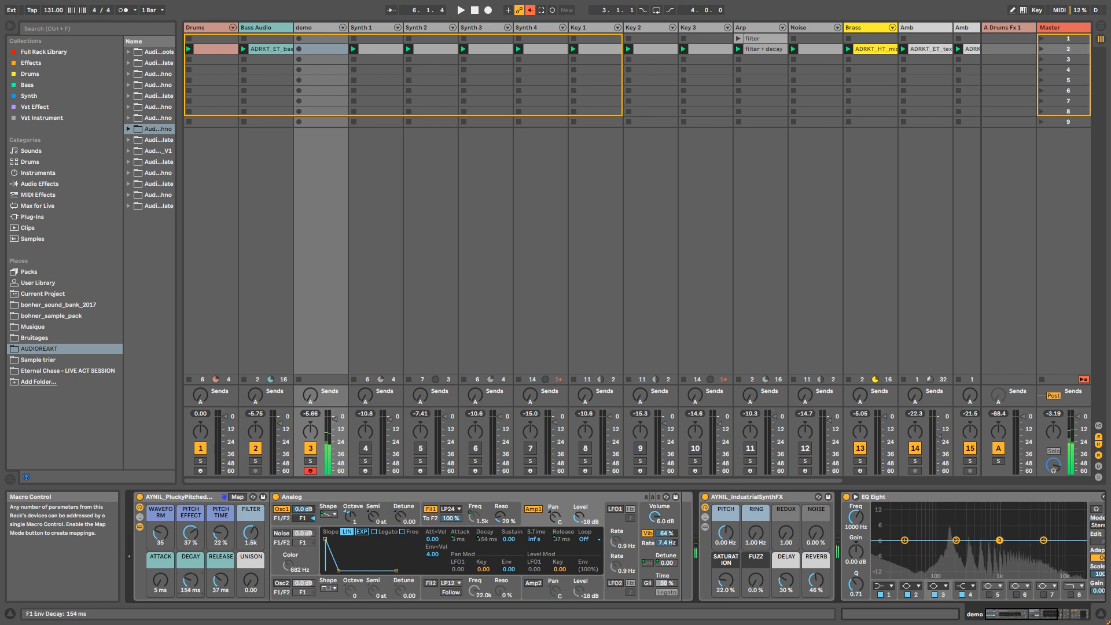
left_click_drag(190, 580, 221, 591)
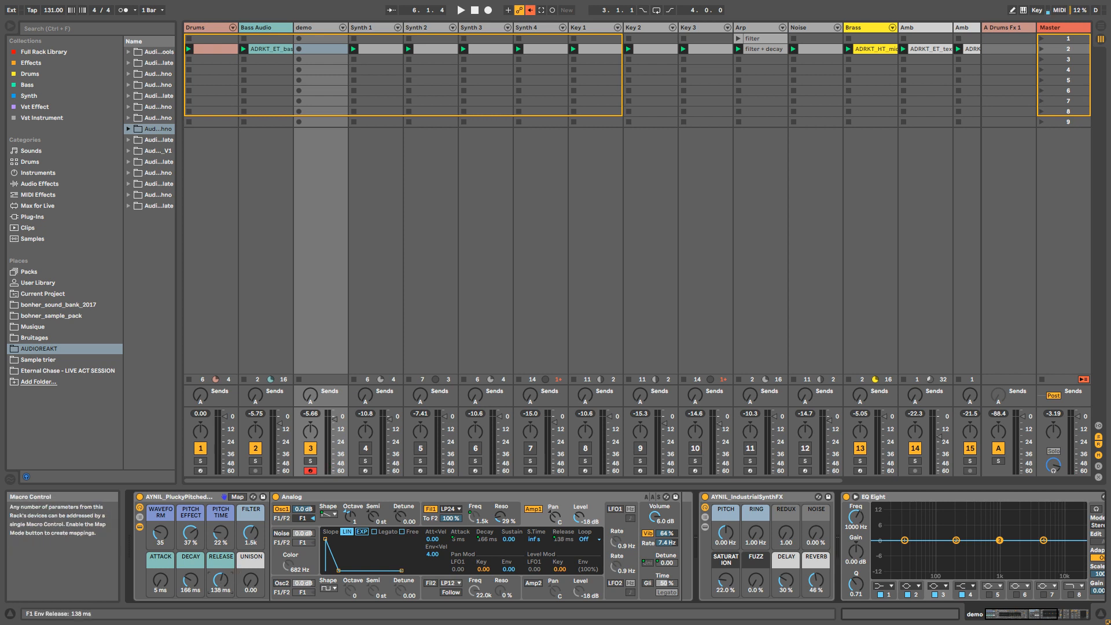
Set the amp envelope's Decay to 217 ms and Release to 90 ms using the rack macros
left_click_drag(196, 584, 221, 592)
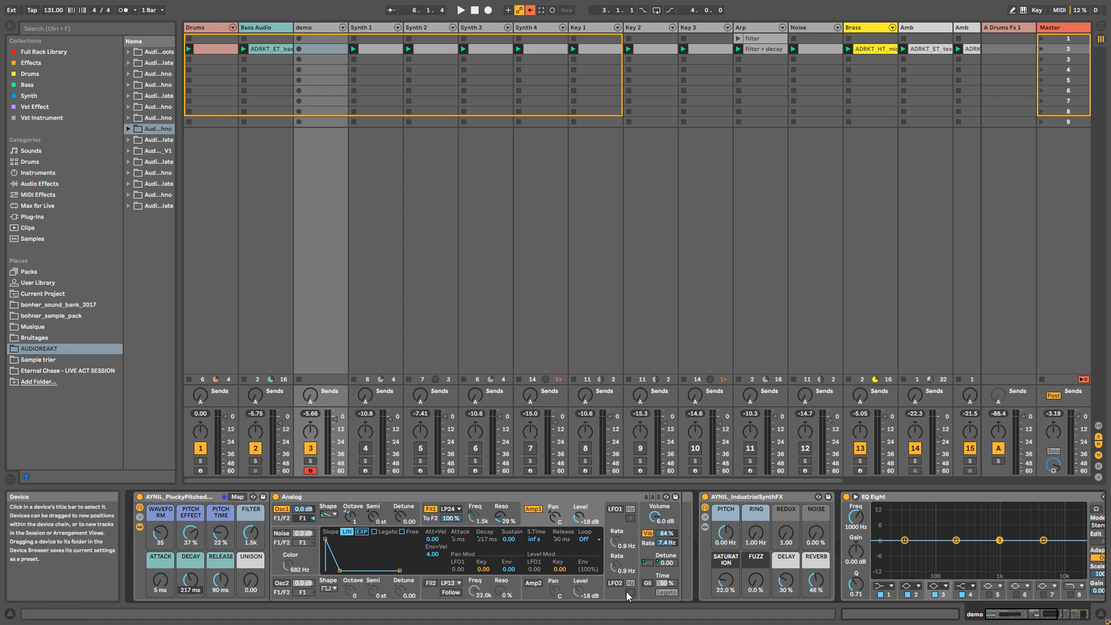
Try the Unison macro at 100 before returning it to 0, and lower the Filter macro to 100
left_click(665, 562)
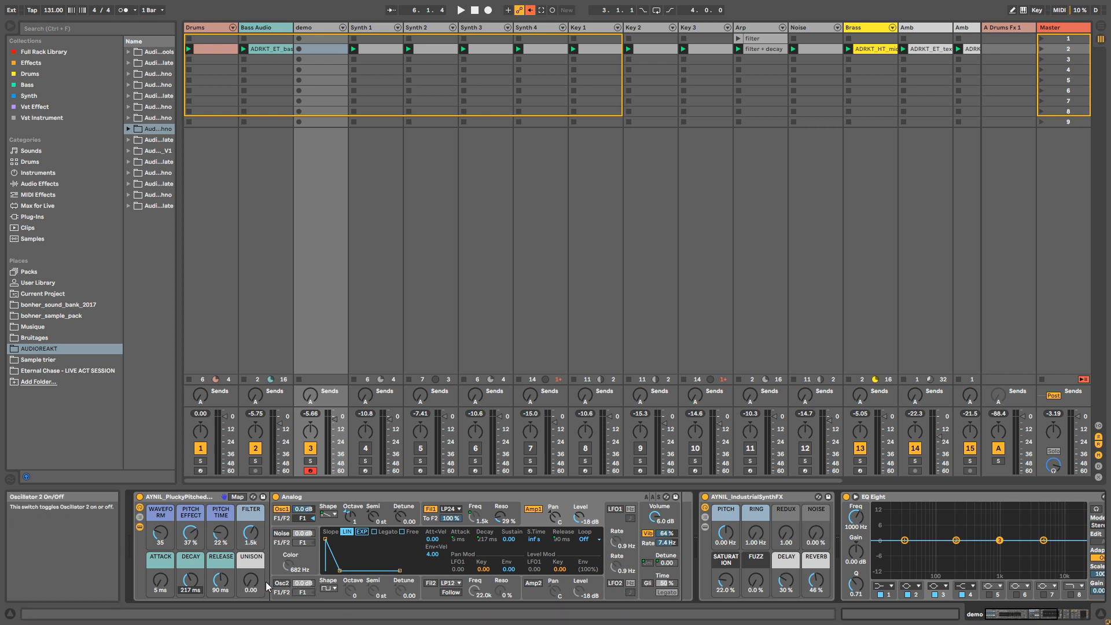
left_click_drag(251, 580, 250, 503)
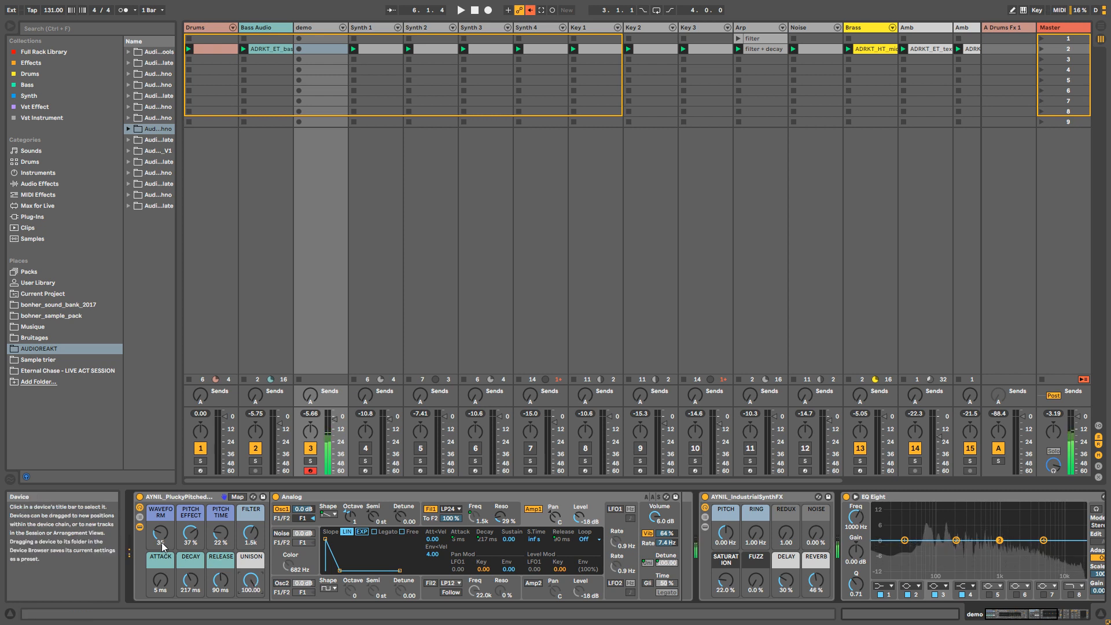
left_click_drag(250, 541, 250, 622)
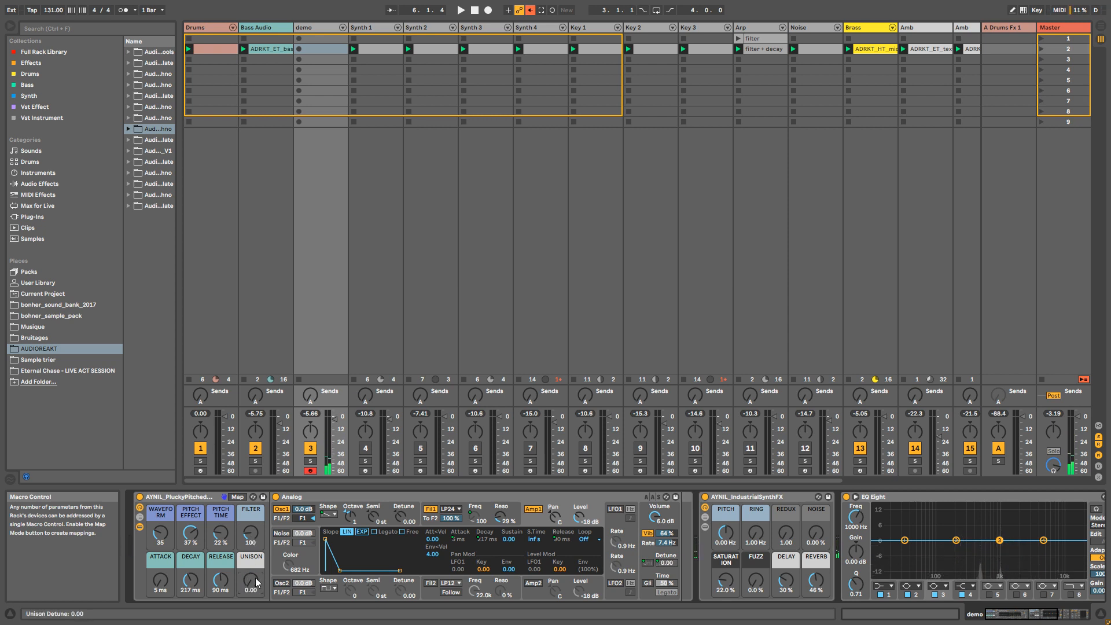
Toggle the vibrato in Analog off and back on, and display the Amp 1 envelope
left_click(648, 534)
left_click(649, 534)
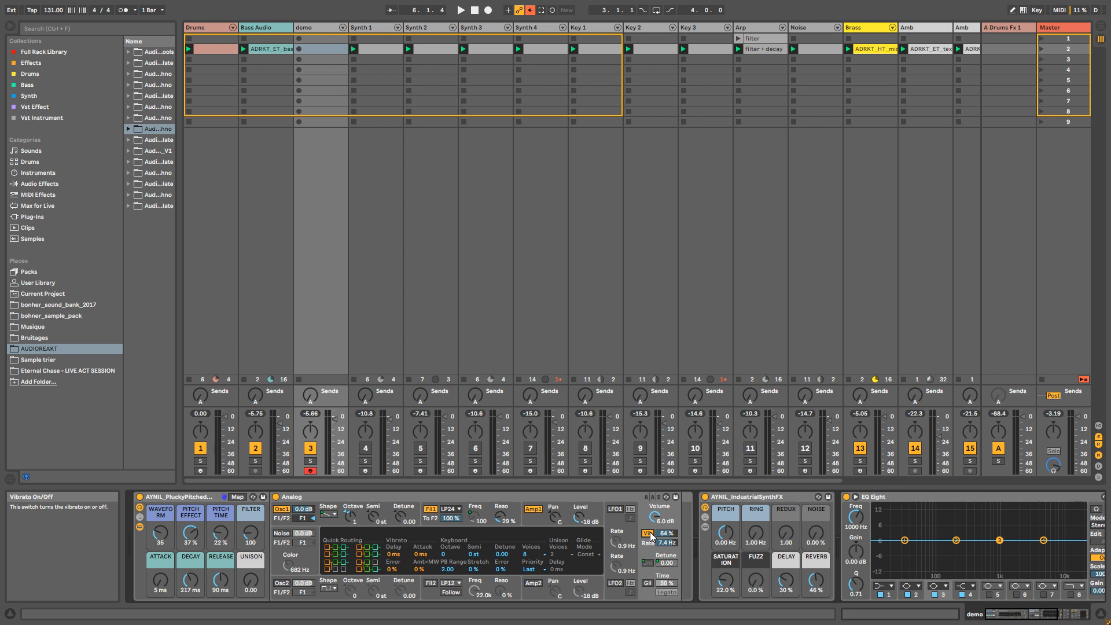
left_click(543, 519)
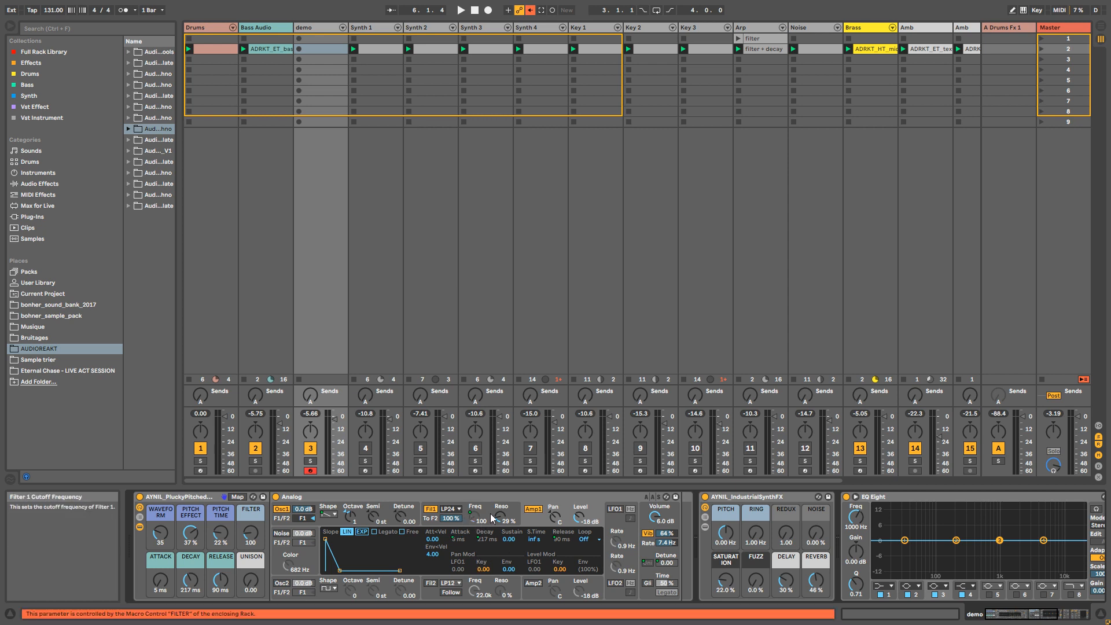
Display the Filter 1 and oscillator 1 settings in Analog, and switch on the noise generator
left_click(431, 518)
left_click(387, 521)
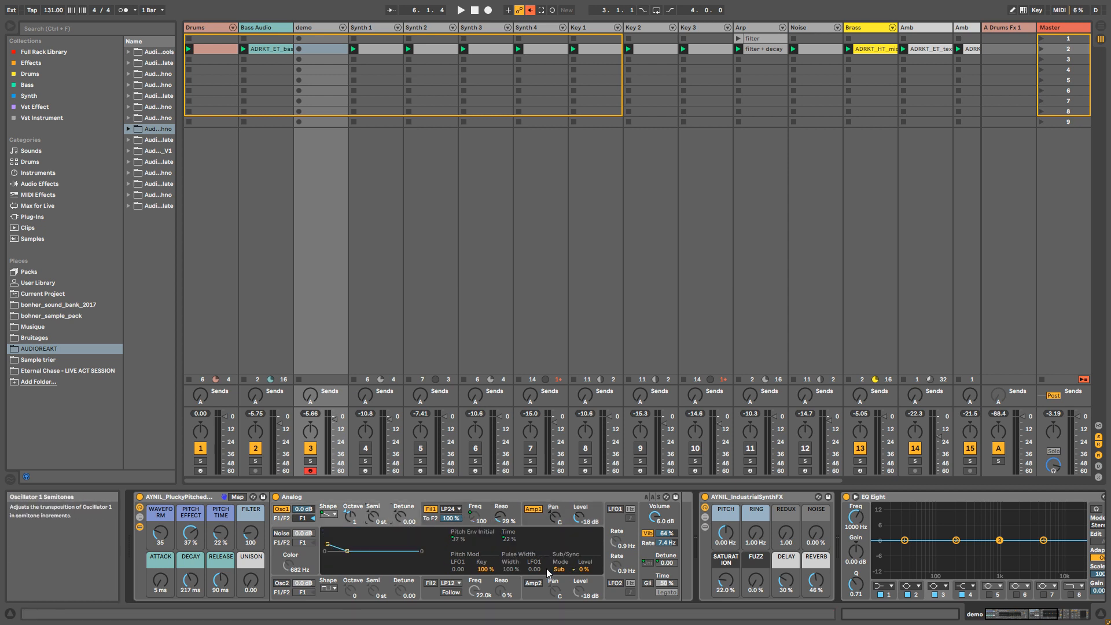
left_click(281, 533)
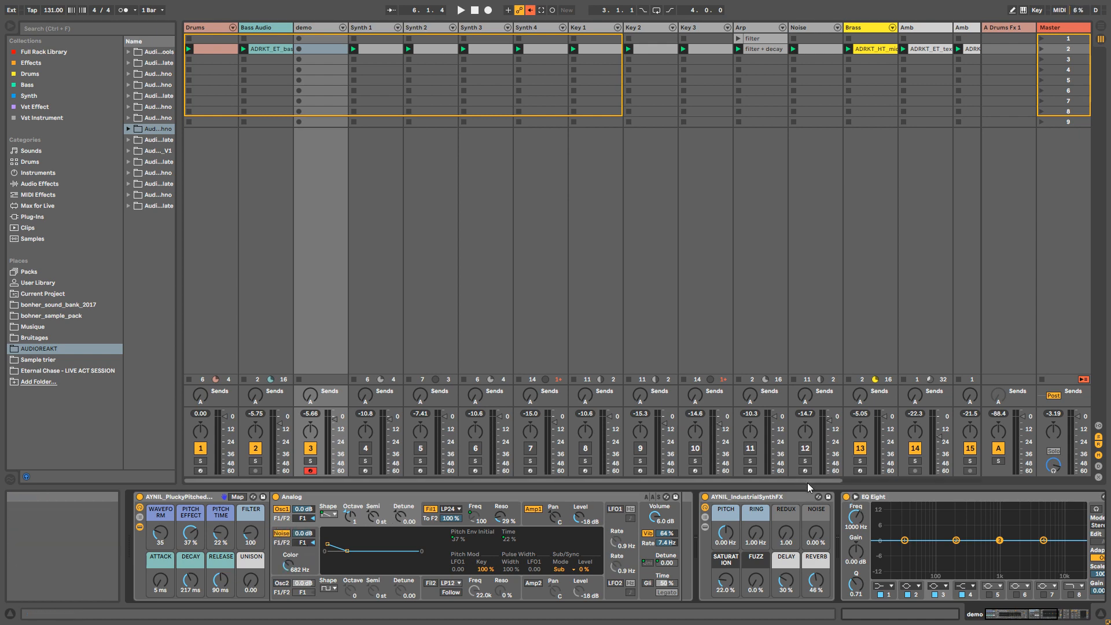
Solo and select the Brass track, and show the Analog device inside its plucky pitched synth rack
scroll(807, 482, "right", 1)
left_click(803, 461)
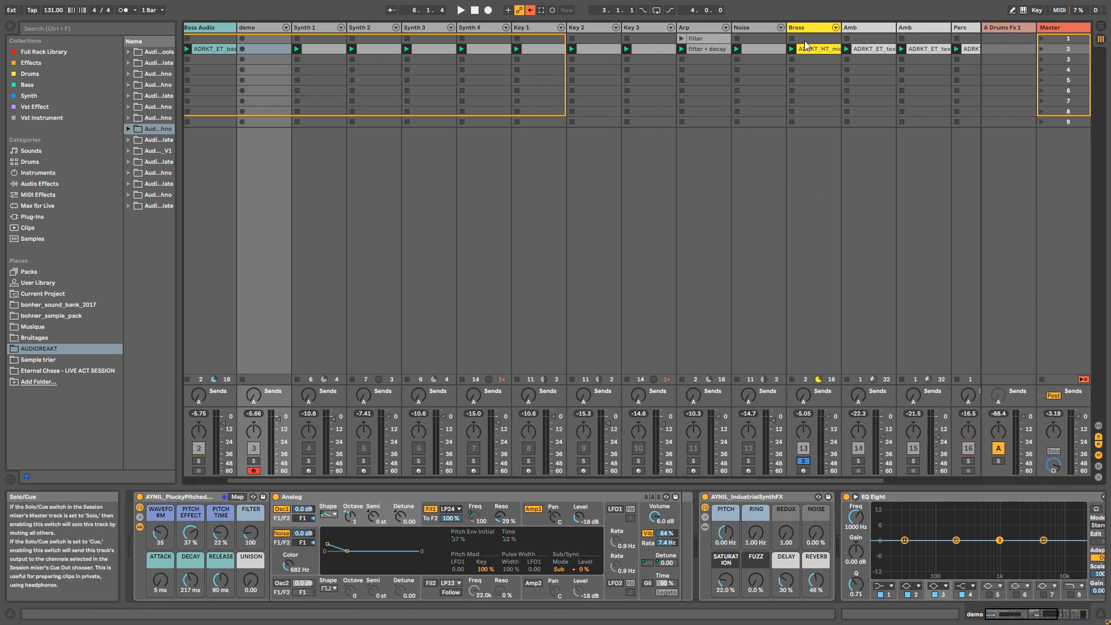
left_click(805, 29)
left_click(140, 527)
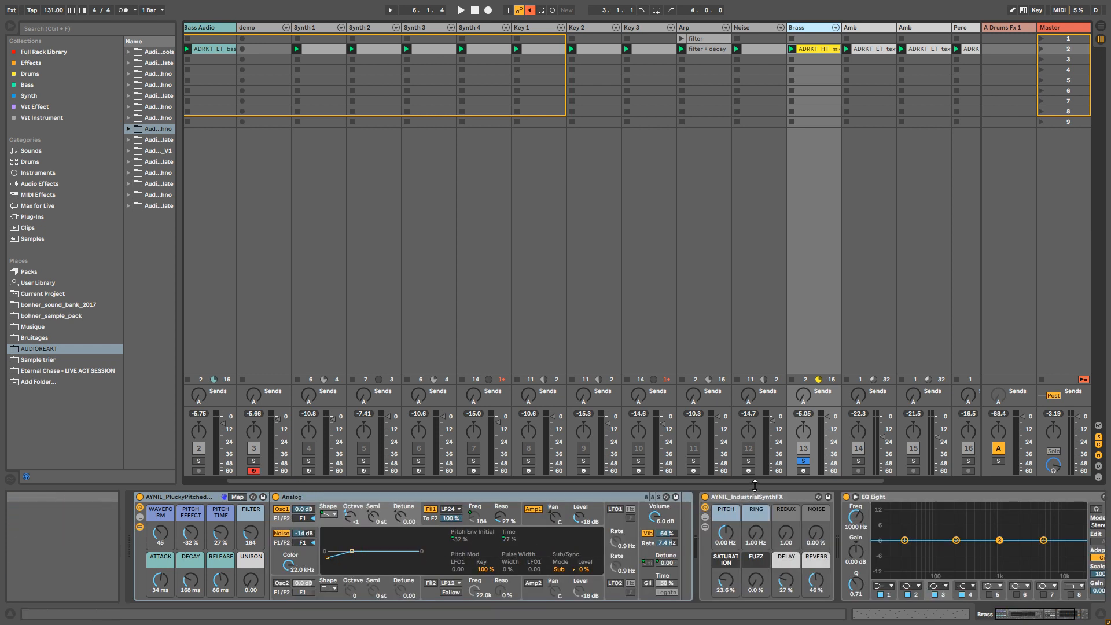
Select the Synth 1 track, show the Analog device inside its AYNIL_PluckyPitchedSynth rack, and hide it again
scroll(755, 485, "left", 1)
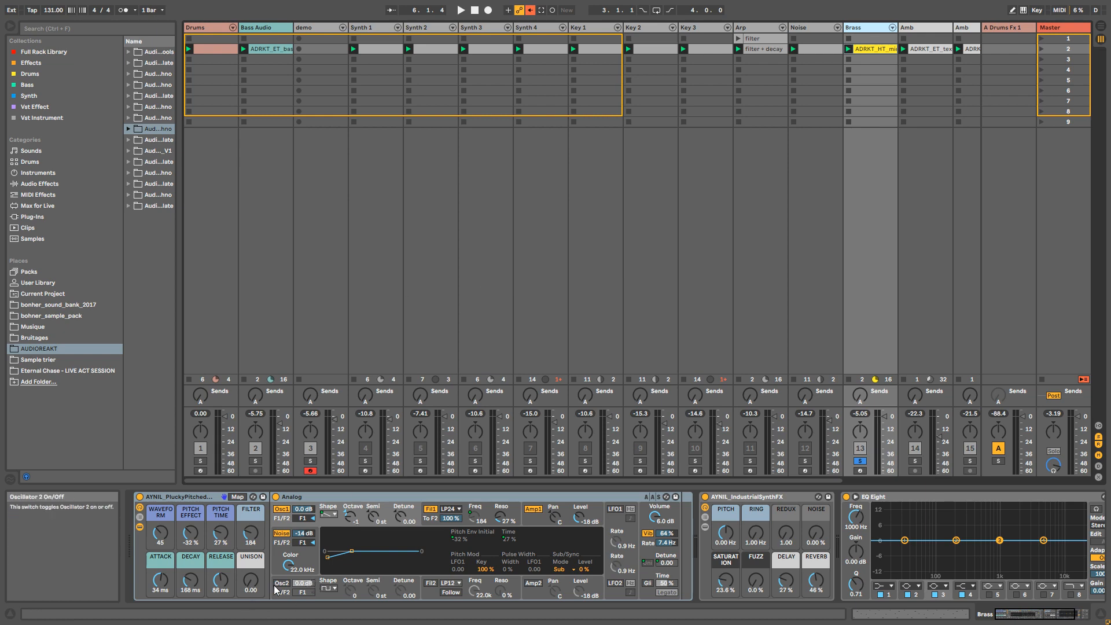
left_click(371, 31)
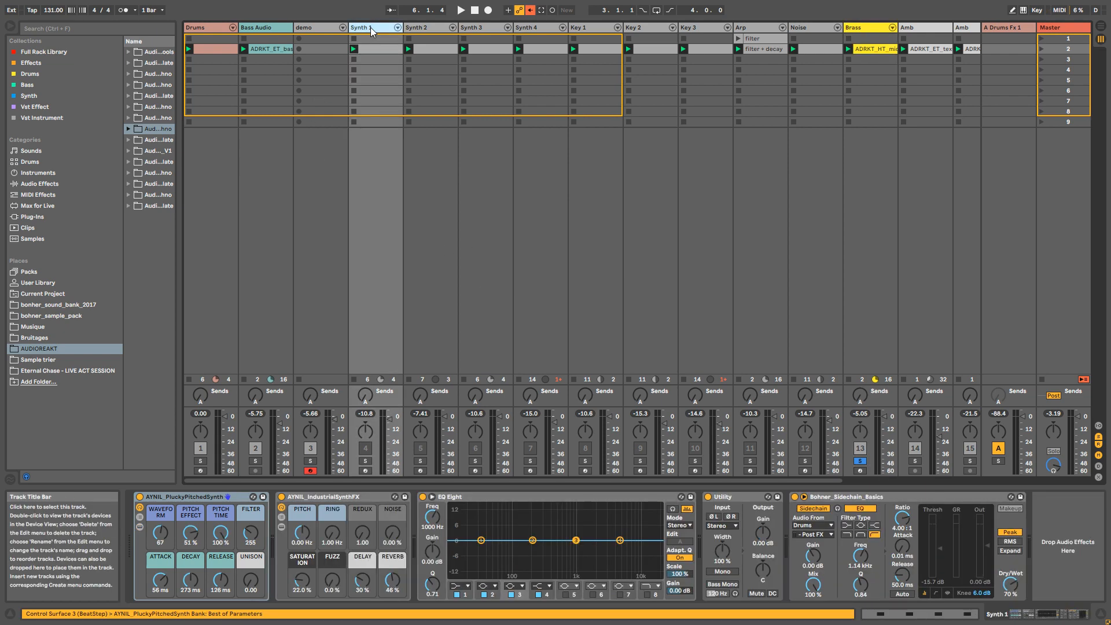
left_click(139, 527)
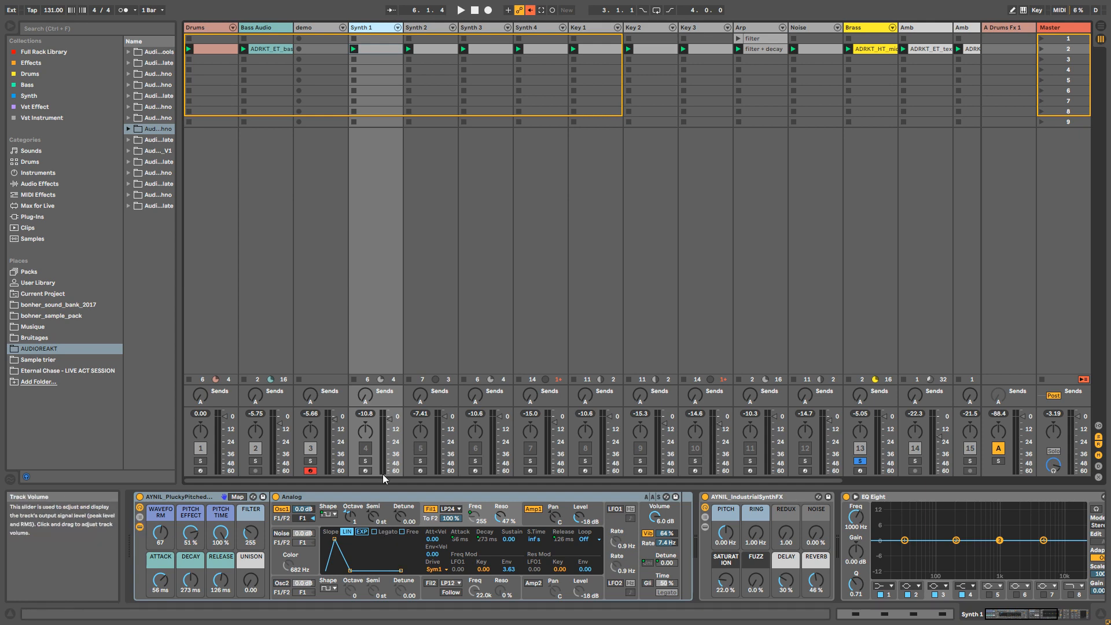
left_click(138, 527)
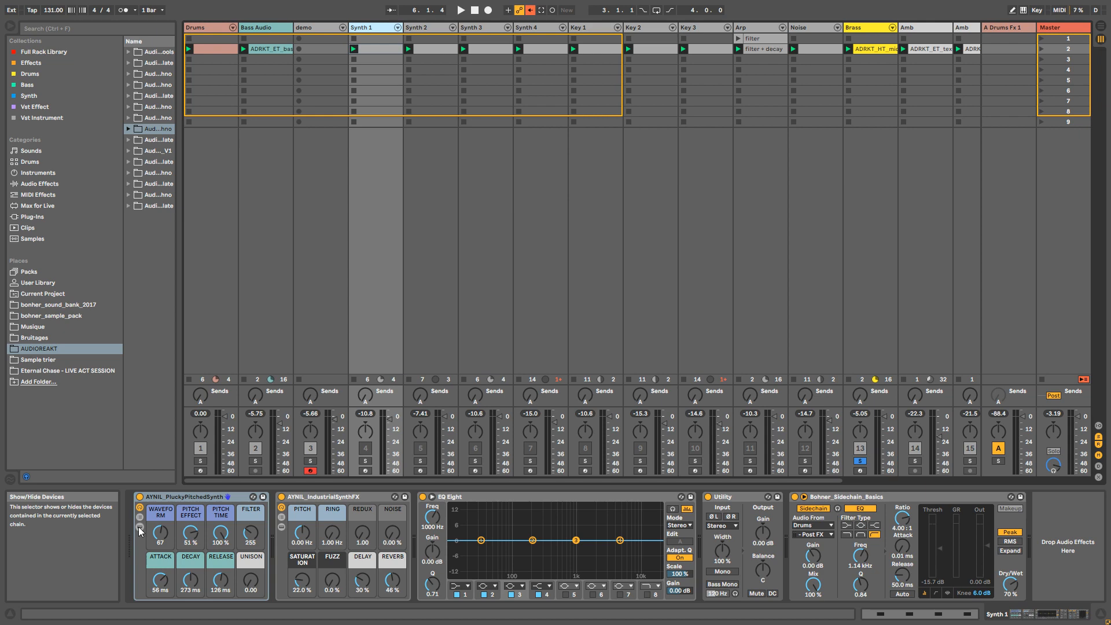